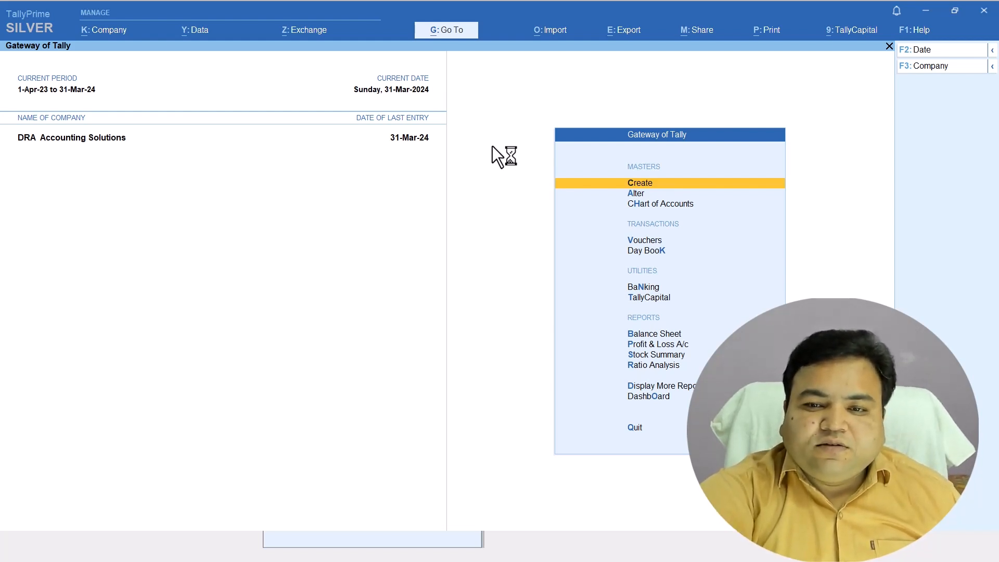
Open the creation form for a new stock item among the inventory masters.
{"action": "key", "text": "Return"}
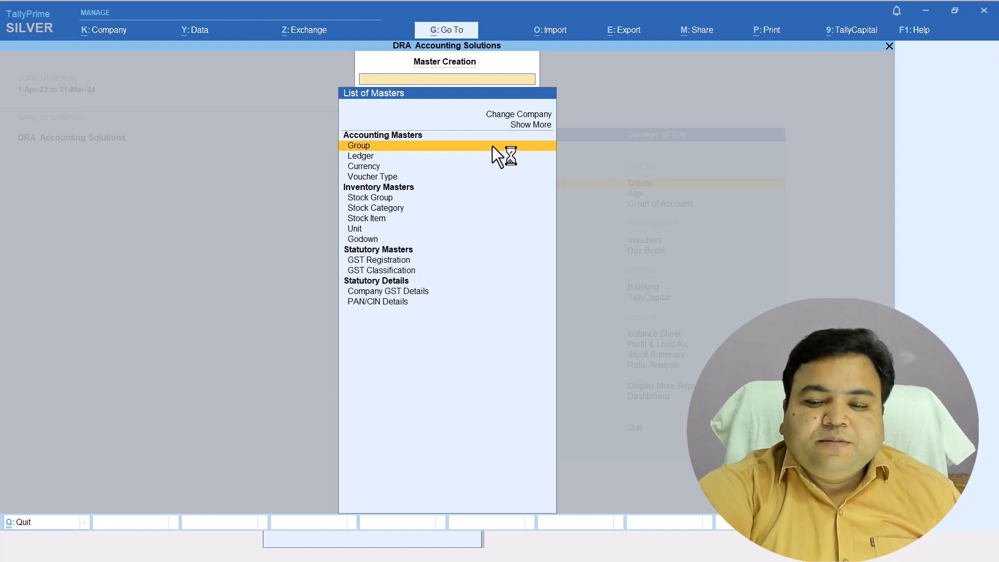
{"action": "key", "text": "Down"}
{"action": "key", "text": "Down"}
{"action": "key", "text": "Down"}
{"action": "key", "text": "Down"}
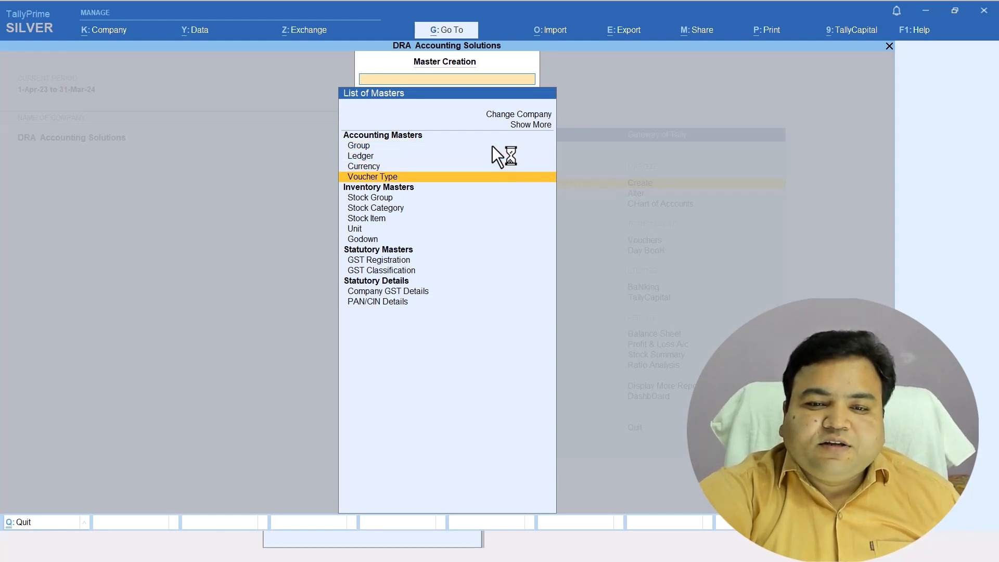
{"action": "key", "text": "Down"}
{"action": "key", "text": "Down"}
{"action": "key", "text": "Down"}
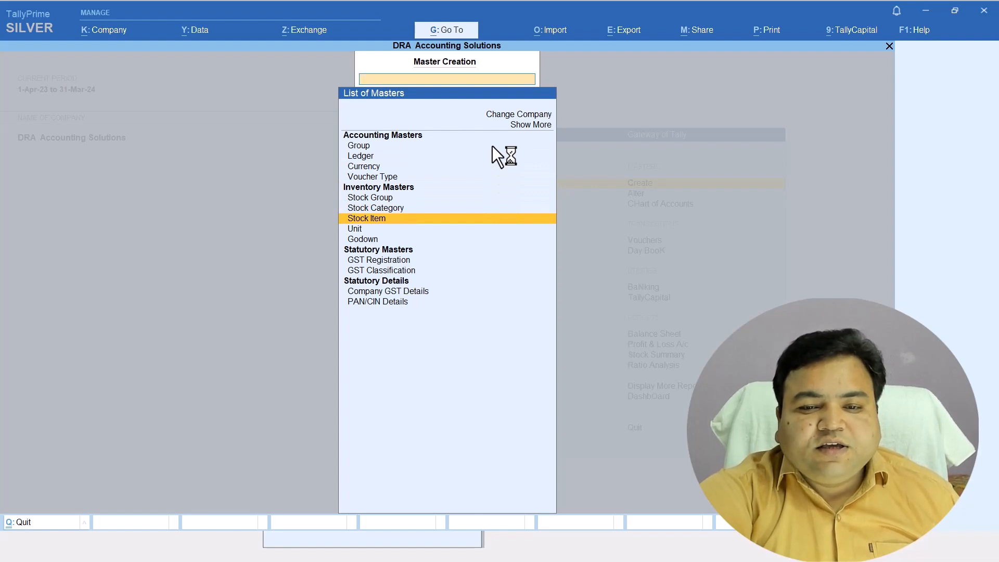
{"action": "key", "text": "Return"}
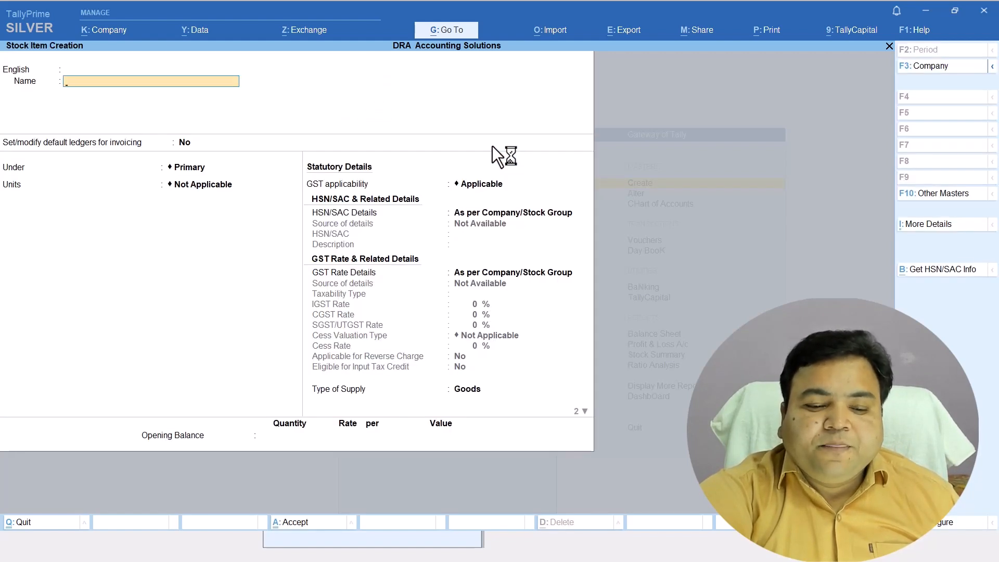
Name the stock item Fortune Refined 15-Ltr Tin and leave the default ledgers for invoicing set to No.
{"action": "type", "text": "Fortune Refined 15-Ltr Tin"}
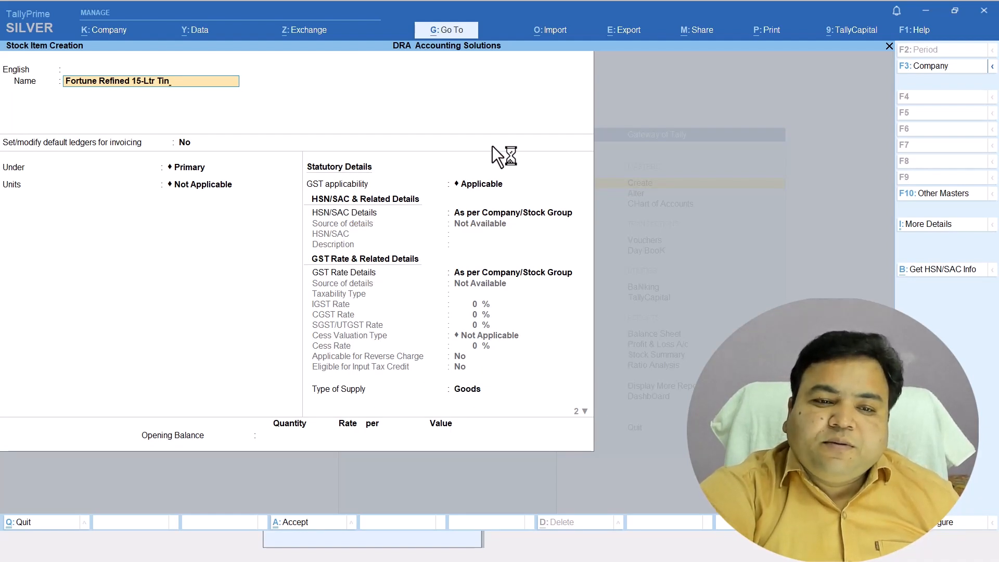
{"action": "key", "text": "Return"}
{"action": "key", "text": "Return"}
{"action": "key", "text": "Return"}
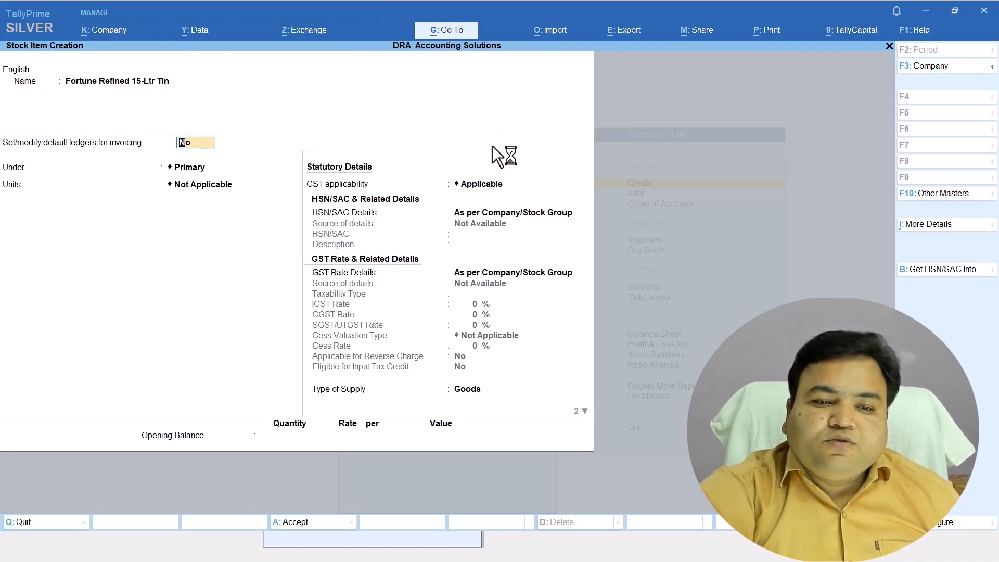
{"action": "key", "text": "Return"}
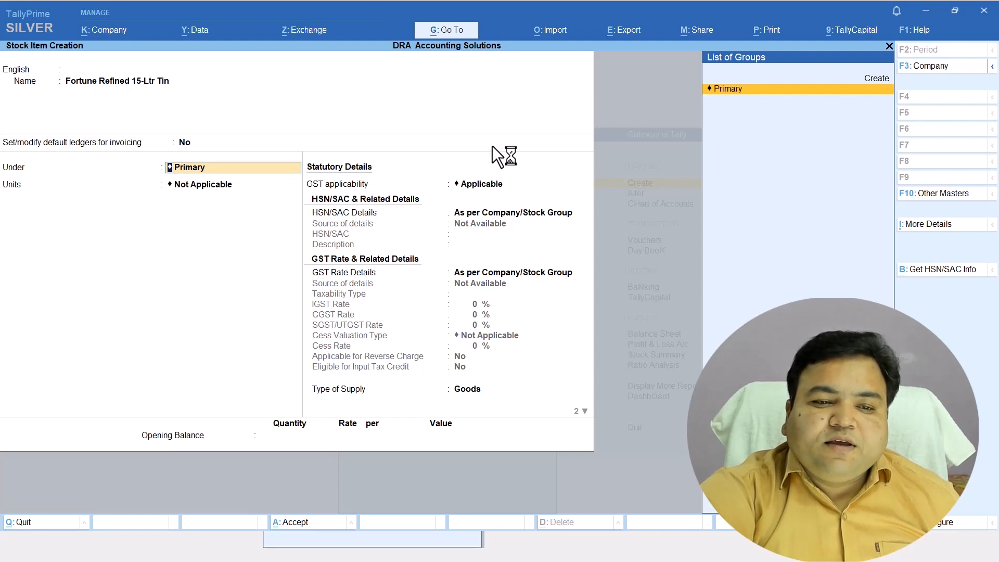
Start a new stock group for the item to go under and name it Soyabean Refined.
{"action": "key", "text": "Up"}
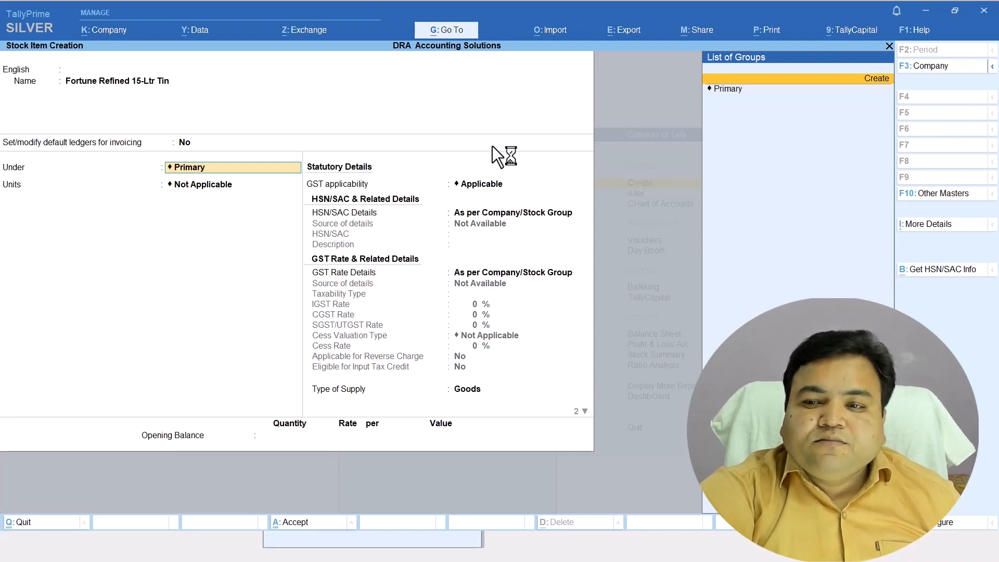
{"action": "key", "text": "Return"}
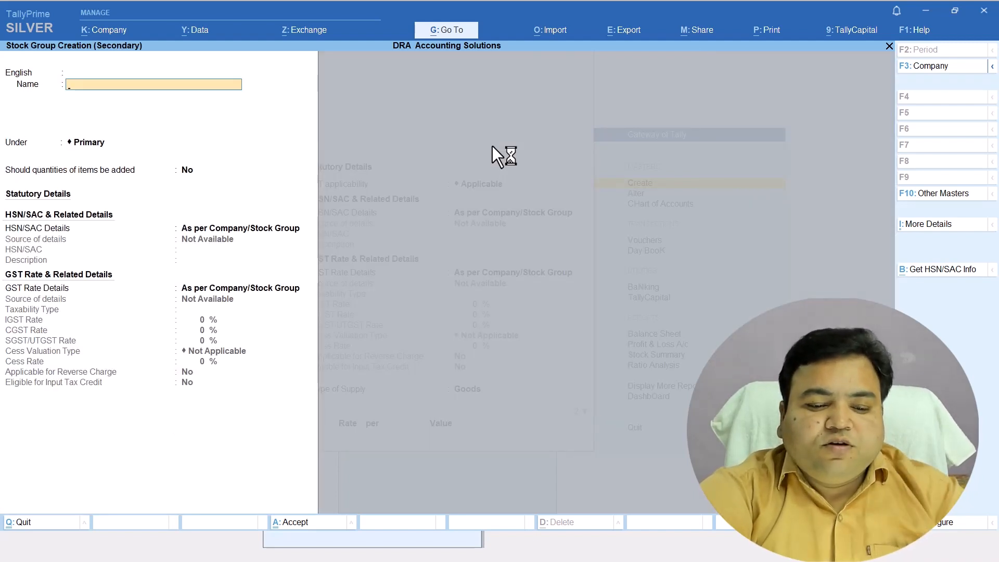
{"action": "type", "text": "S"}
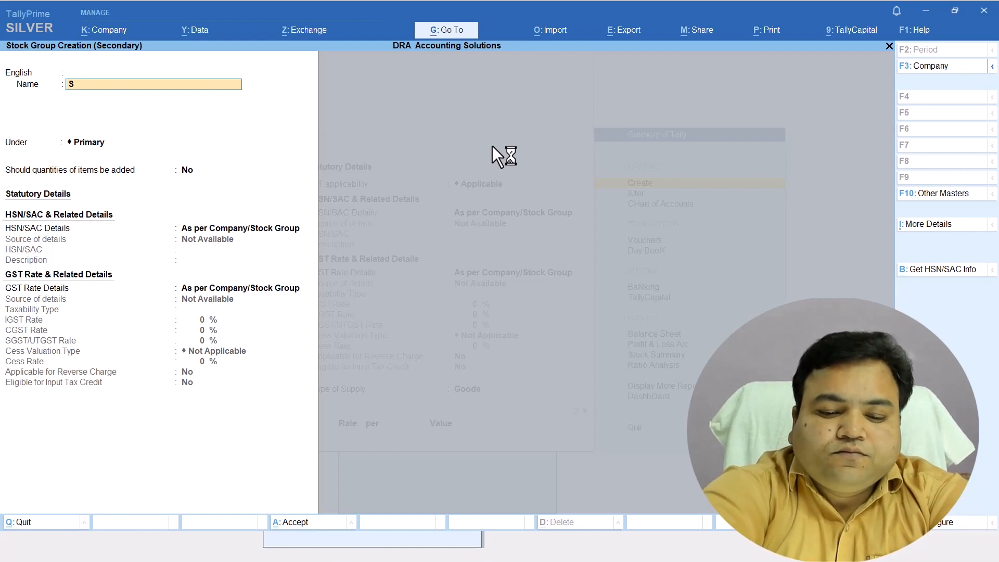
{"action": "type", "text": "oyabea"}
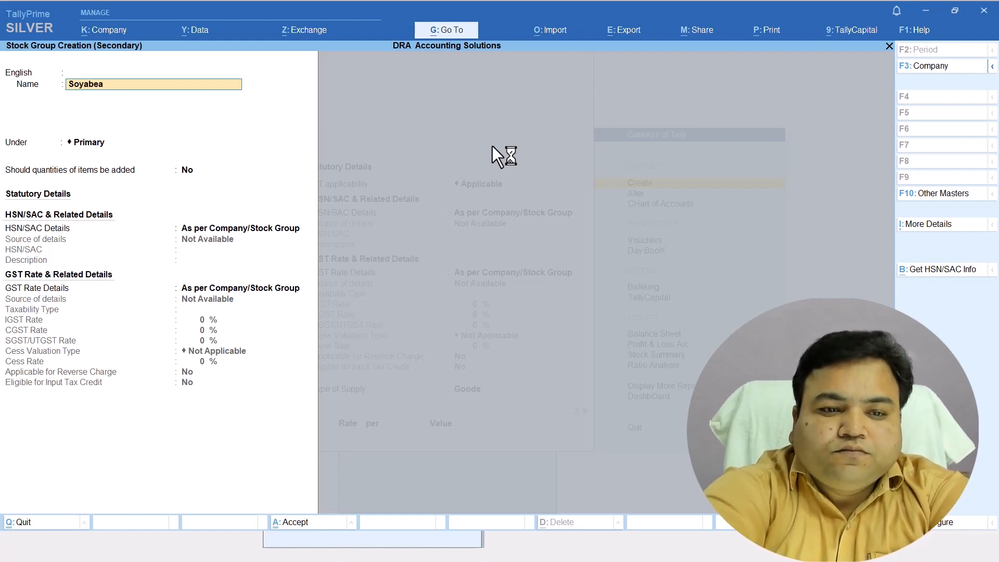
{"action": "type", "text": "n REf"}
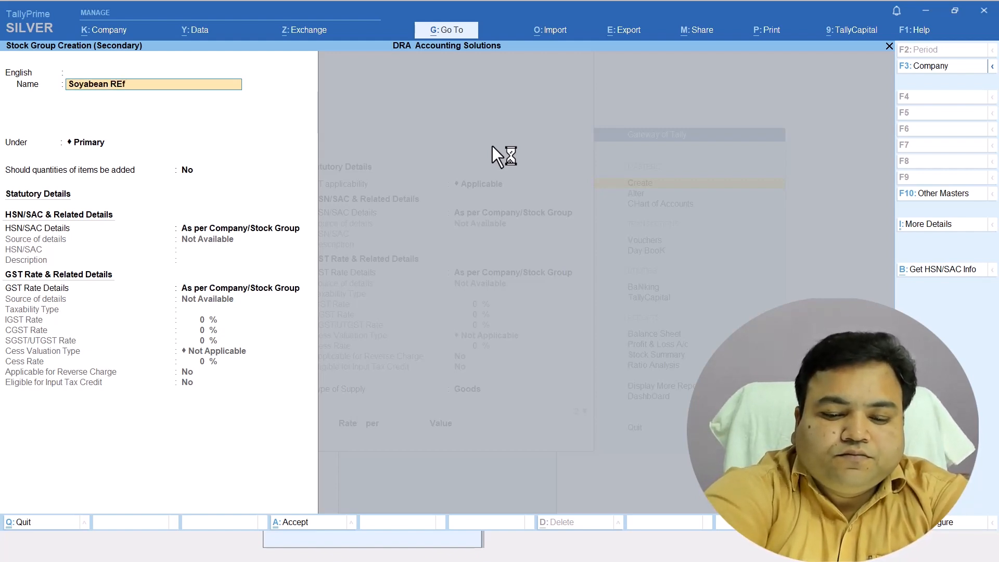
{"action": "type", "text": "i"}
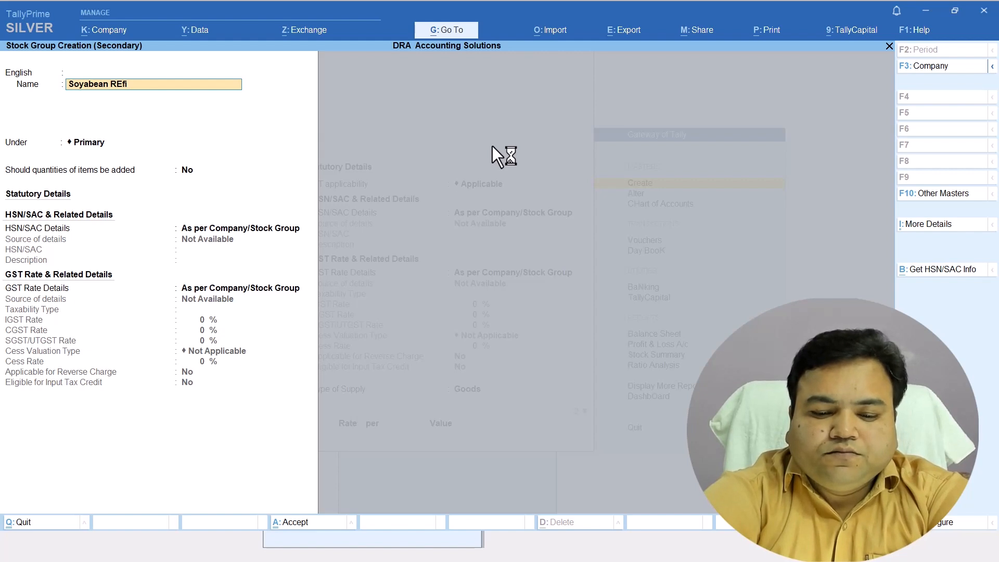
{"action": "type", "text": "ned"}
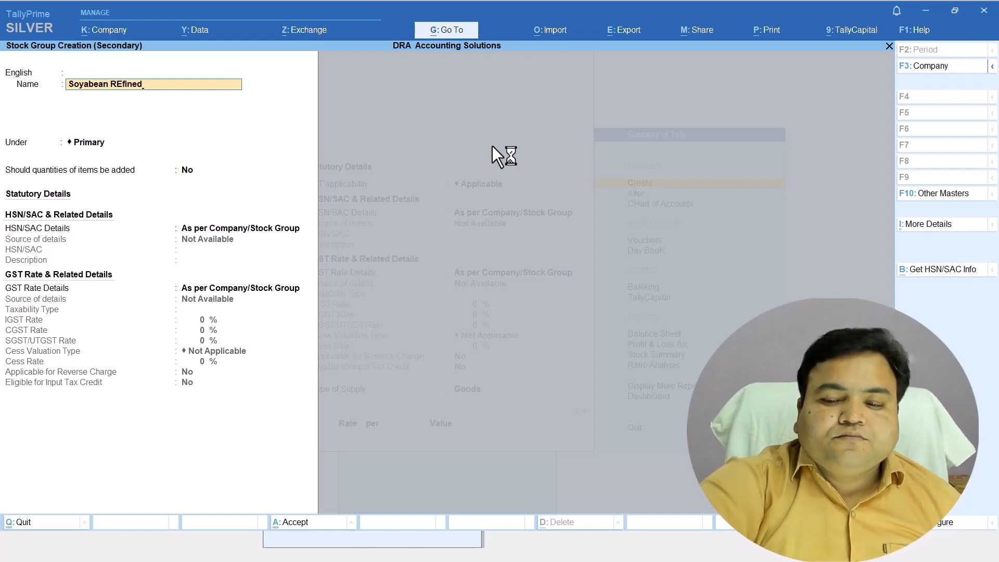
{"action": "key", "text": "BackSpace"}
{"action": "key", "text": "BackSpace"}
{"action": "key", "text": "BackSpace"}
{"action": "key", "text": "BackSpace"}
{"action": "key", "text": "BackSpace"}
{"action": "key", "text": "BackSpace"}
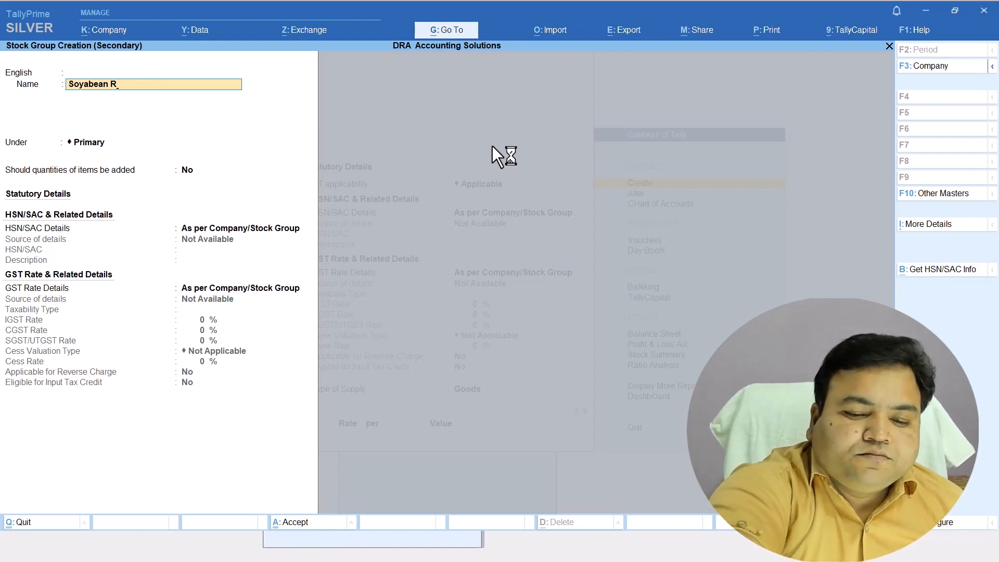
{"action": "type", "text": "er"}
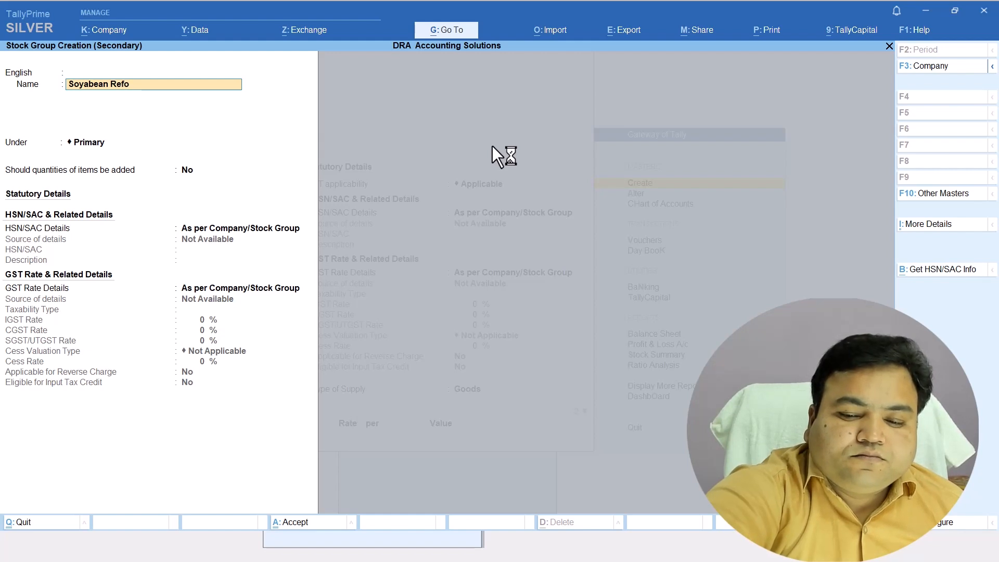
{"action": "key", "text": "BackSpace"}
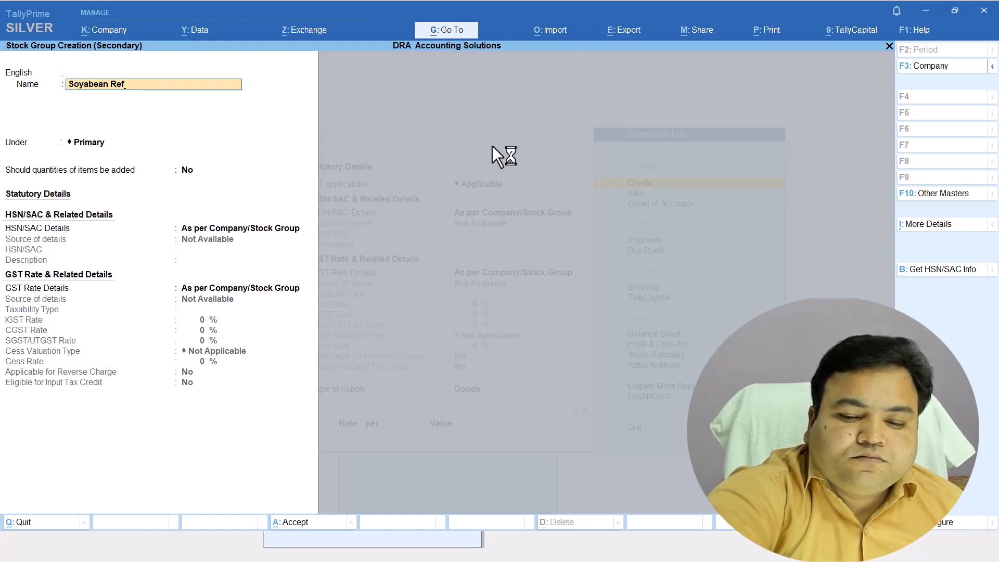
{"action": "type", "text": "ined"}
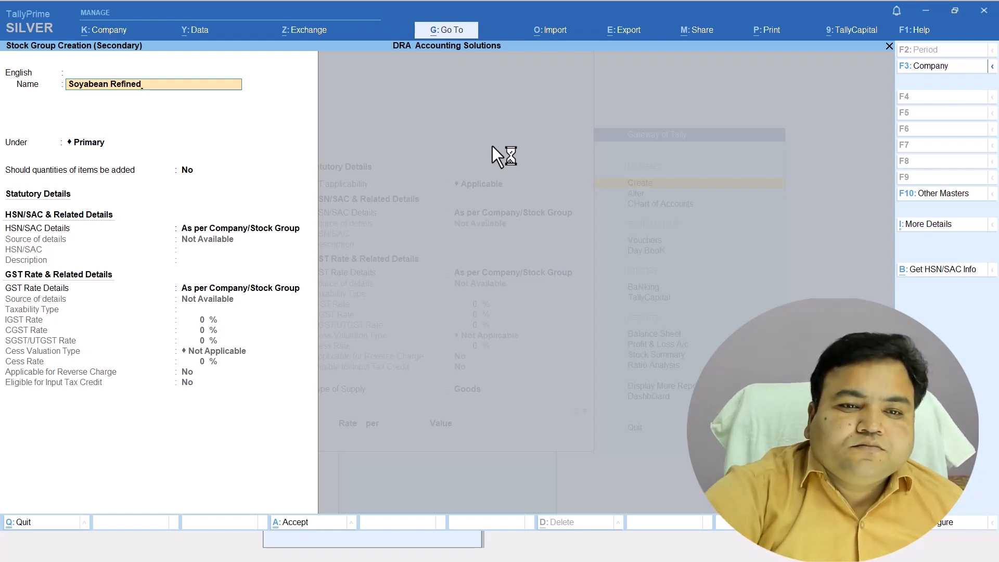
Keep the stock group under Primary and leave the adding of item quantities set to No.
{"action": "key", "text": "Return"}
{"action": "key", "text": "Return"}
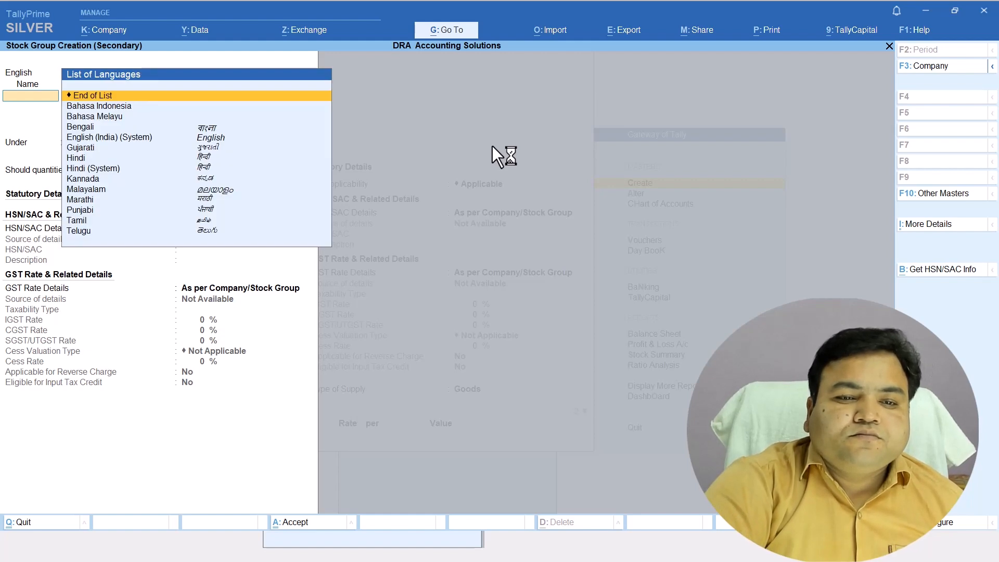
{"action": "key", "text": "Return"}
{"action": "key", "text": "Return"}
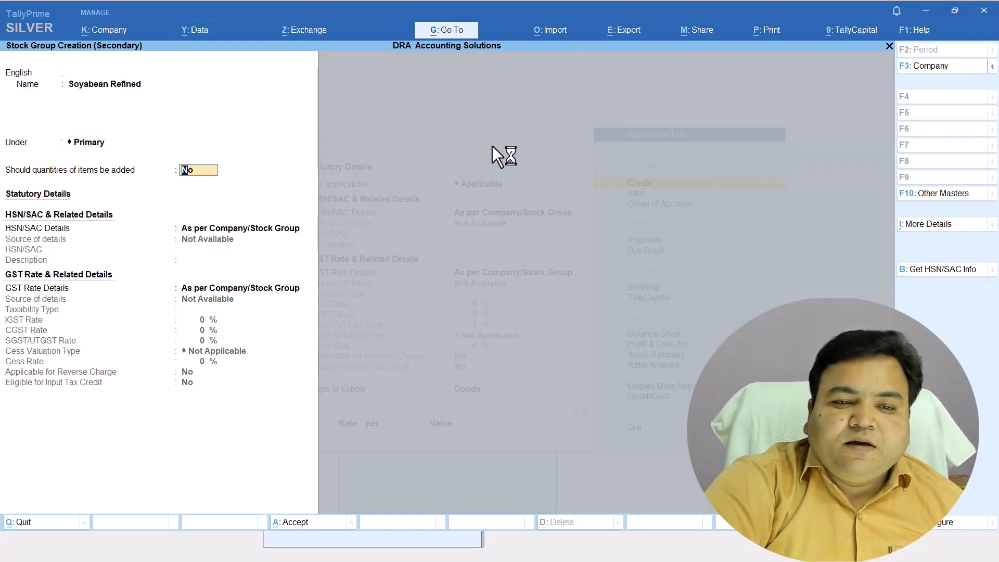
{"action": "key", "text": "Return"}
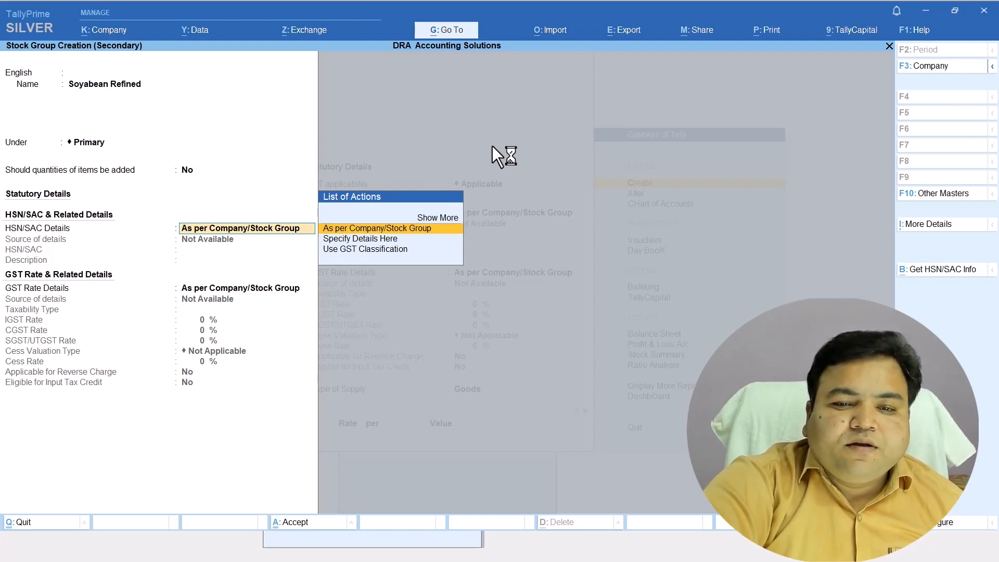
Set the group's HSN/SAC details to Specify Details Here and enter HSN/SAC code 15079010.
{"action": "key", "text": "Down"}
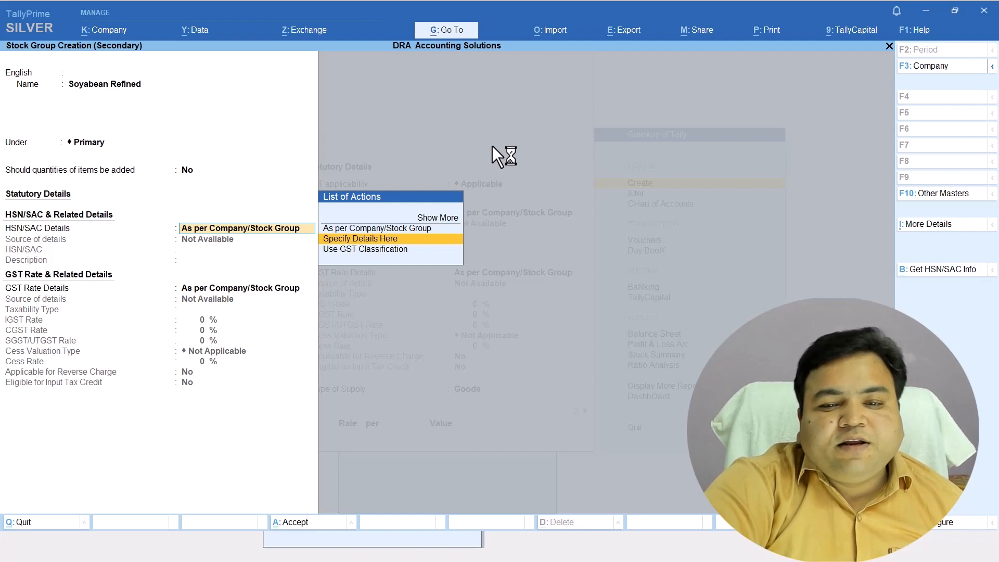
{"action": "key", "text": "Return"}
{"action": "type", "text": "15"}
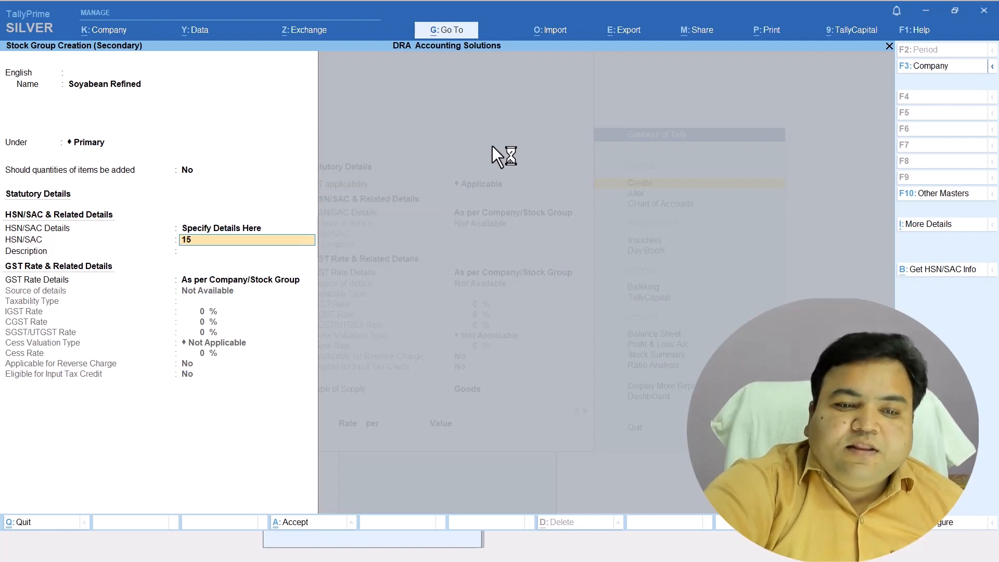
{"action": "type", "text": "079010"}
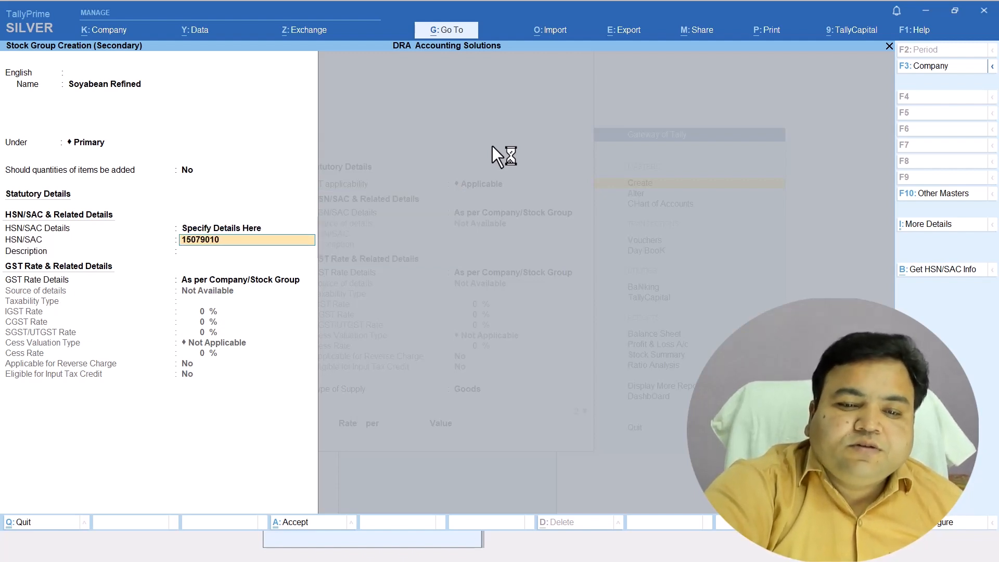
{"action": "key", "text": "Return"}
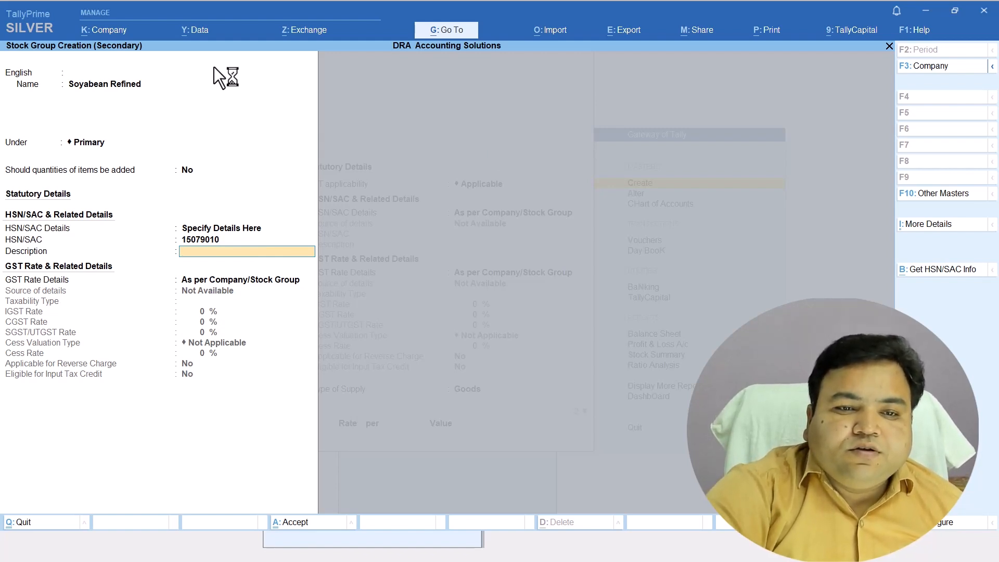
Enter Soyabean Refined as the group's HSN/SAC description.
{"action": "left_click", "coordinate": [99, 84]}
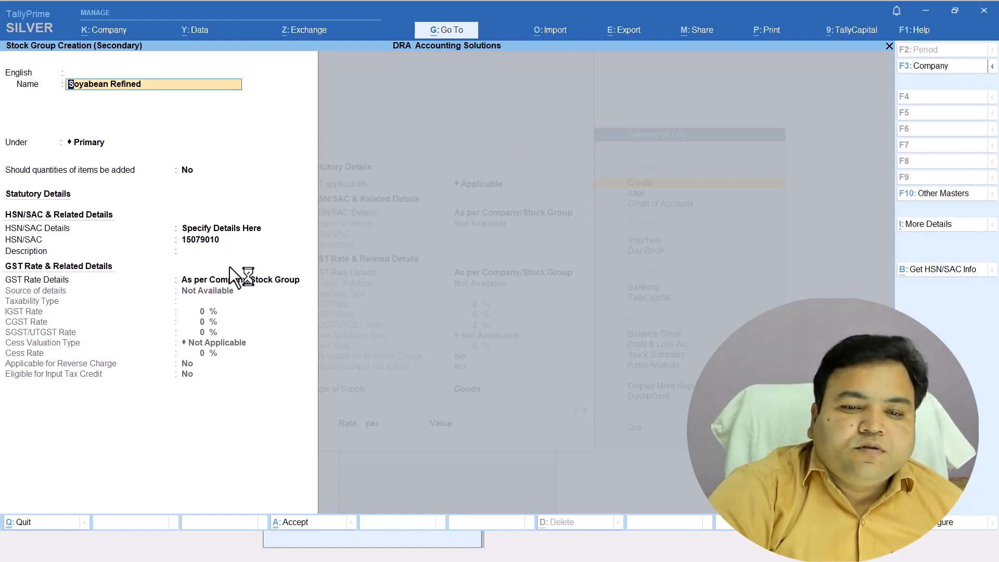
{"action": "left_click", "coordinate": [212, 254]}
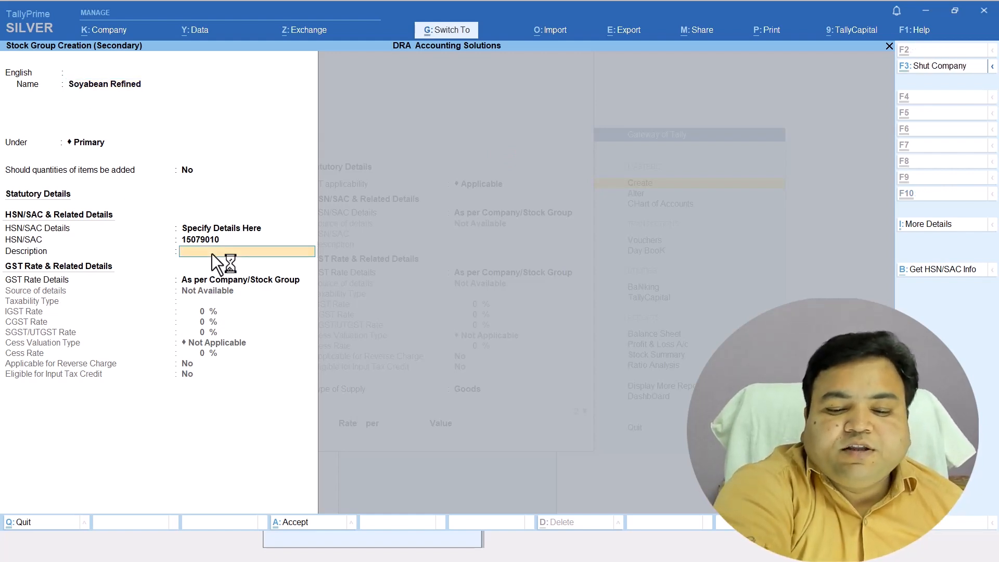
{"action": "type", "text": "Soyabean Refined"}
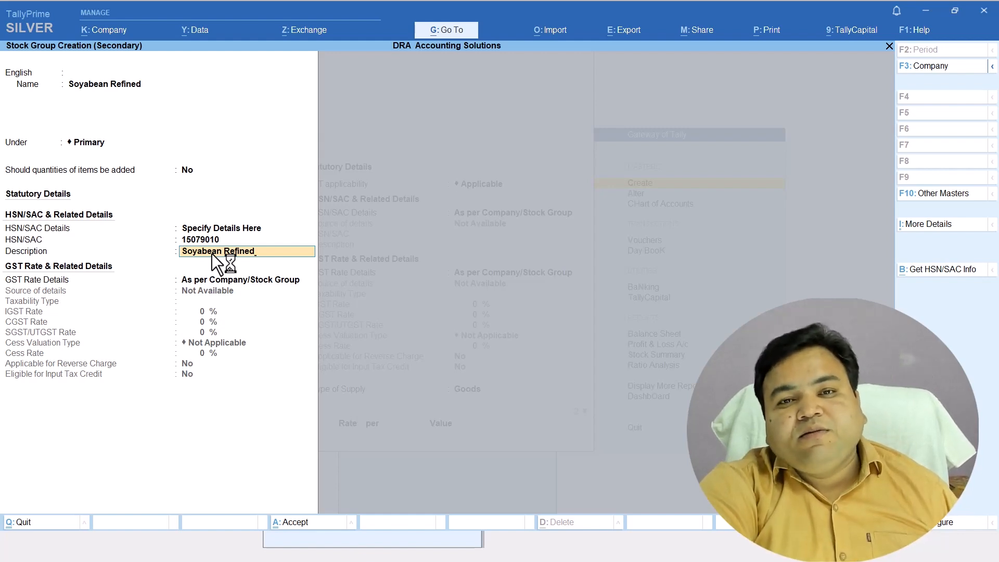
{"action": "key", "text": "Return"}
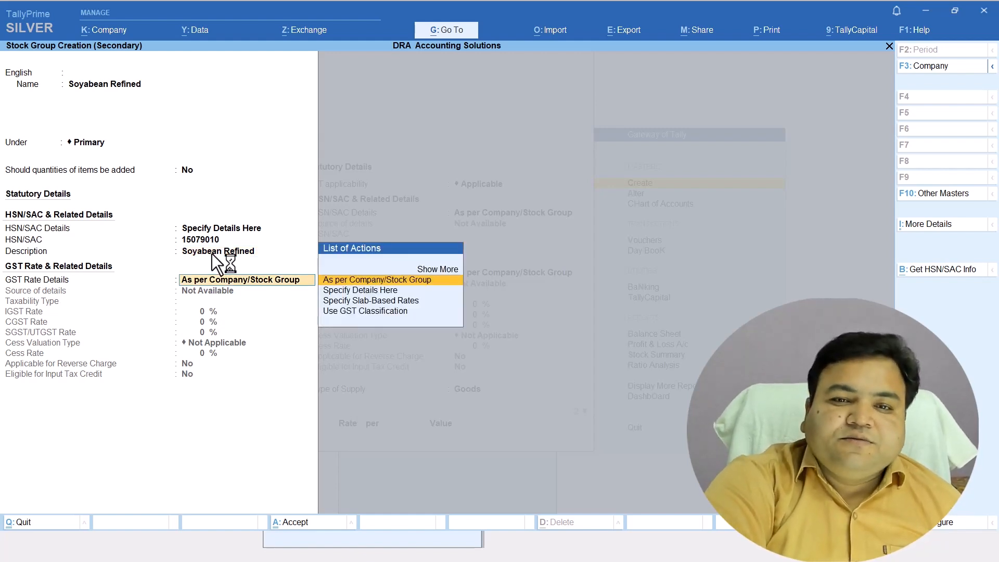
Set the group's GST rate details to Specify Details Here, with taxability type Taxable and an IGST rate of 5%.
{"action": "key", "text": "Down"}
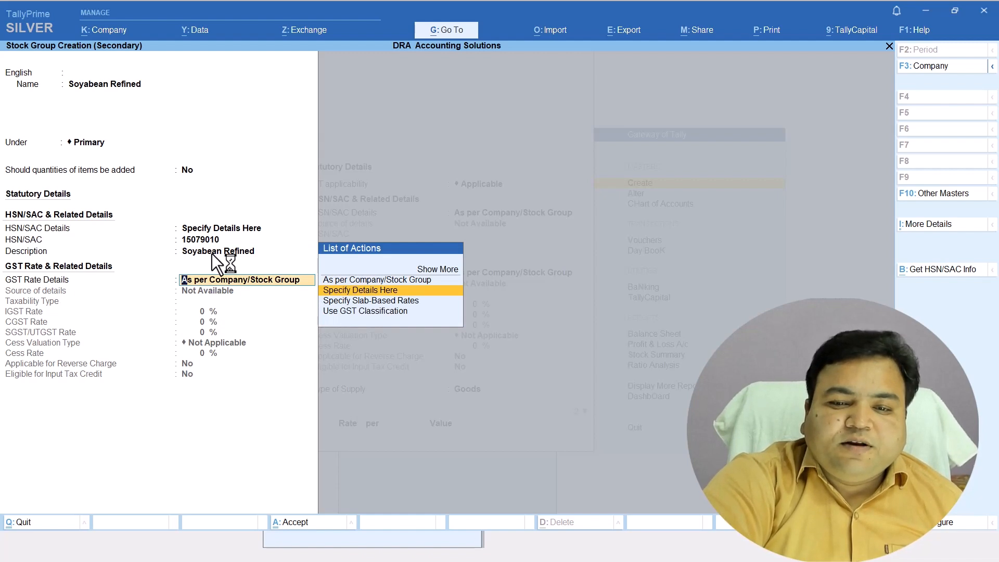
{"action": "key", "text": "Return"}
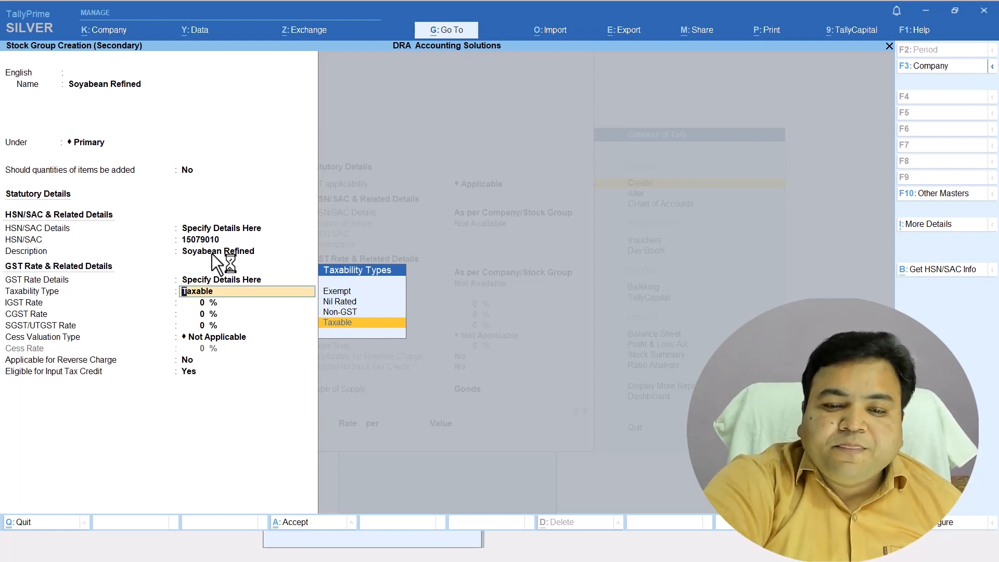
{"action": "key", "text": "Up"}
{"action": "key", "text": "Up"}
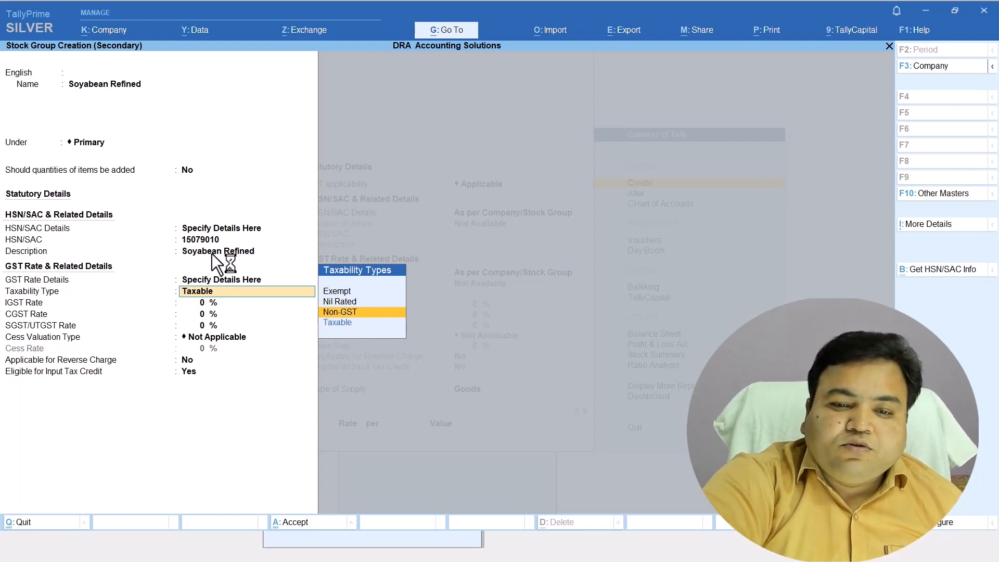
{"action": "key", "text": "Up"}
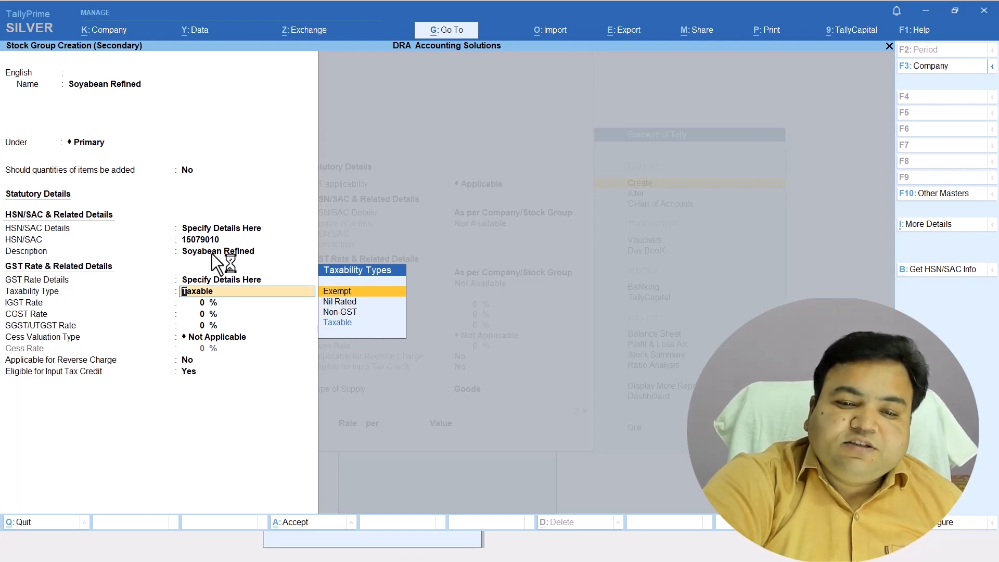
{"action": "key", "text": "Down"}
{"action": "key", "text": "Down"}
{"action": "key", "text": "Down"}
{"action": "key", "text": "Return"}
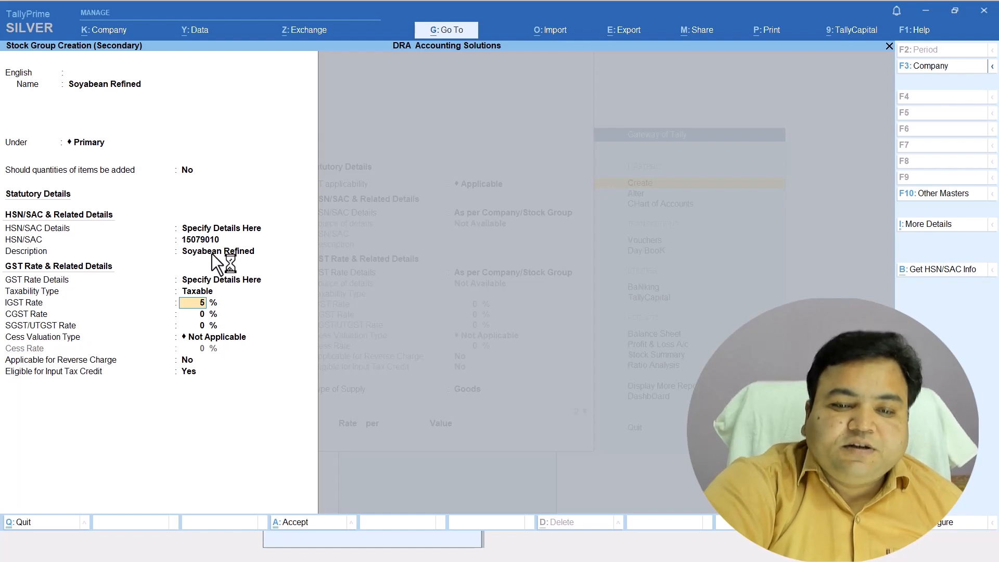
{"action": "type", "text": "5"}
{"action": "key", "text": "Return"}
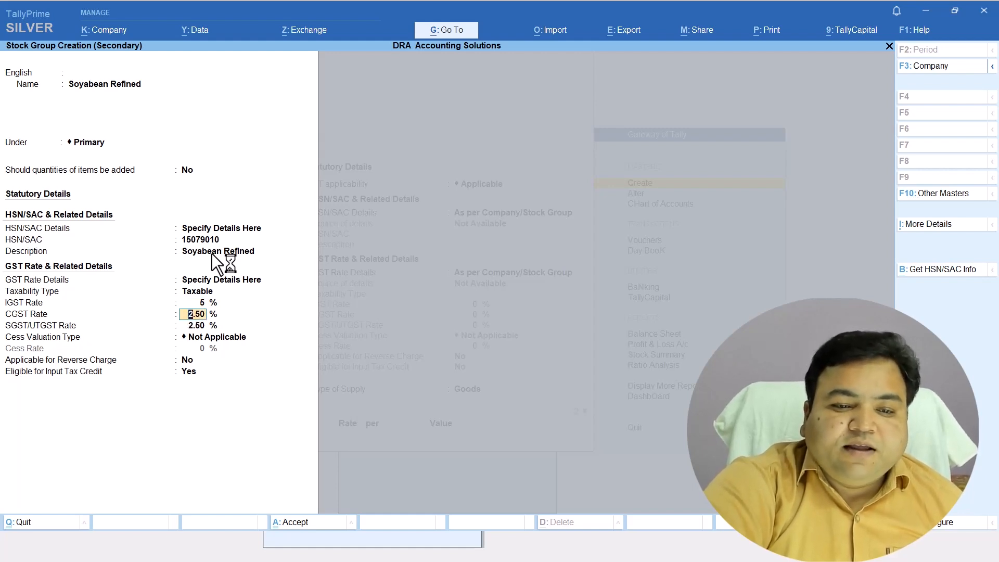
Keep the group's cess valuation Not Applicable, reverse charge No and input tax credit eligibility Yes, and save the stock group.
{"action": "key", "text": "Return"}
{"action": "key", "text": "Return"}
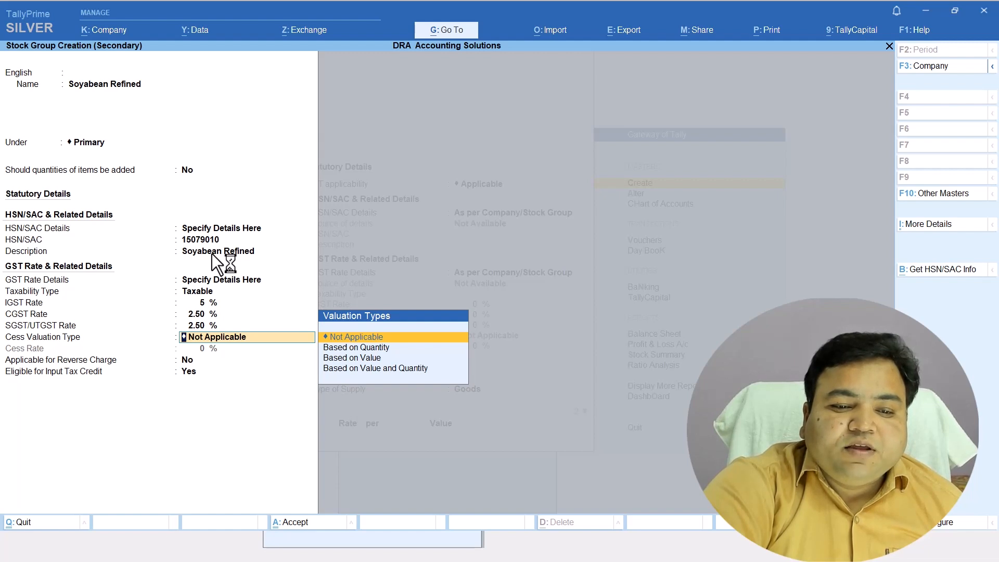
{"action": "key", "text": "Return"}
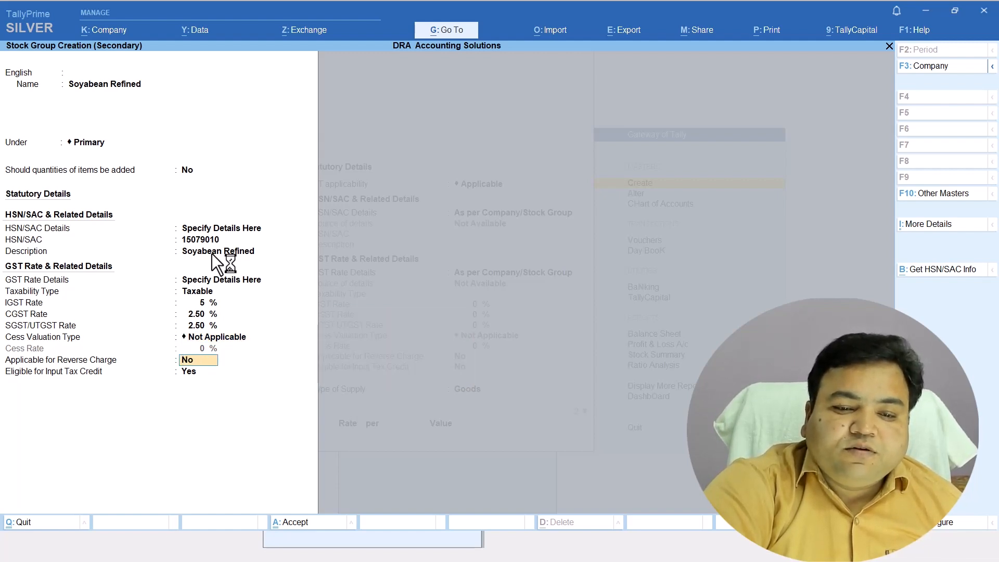
{"action": "key", "text": "Return"}
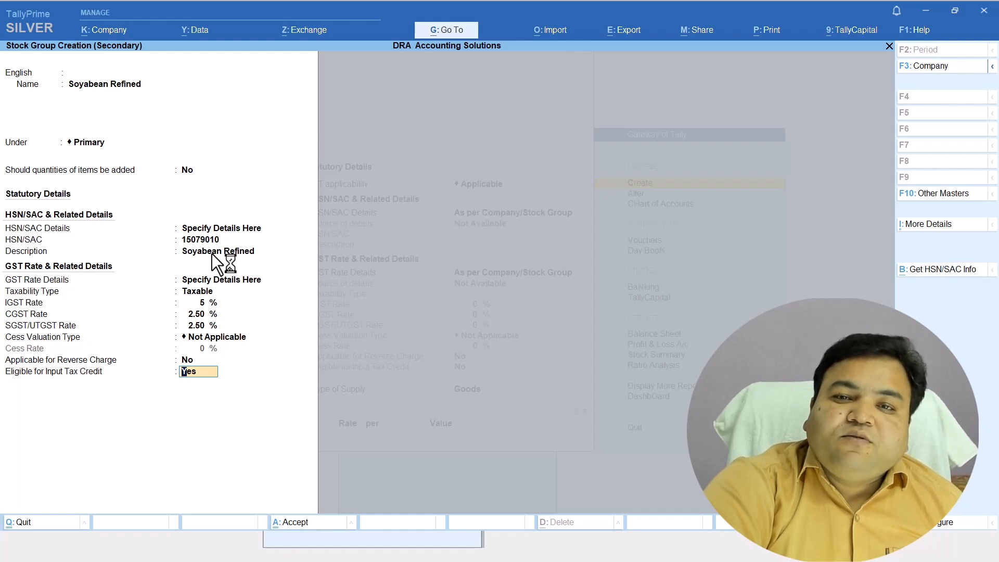
{"action": "key", "text": "Return"}
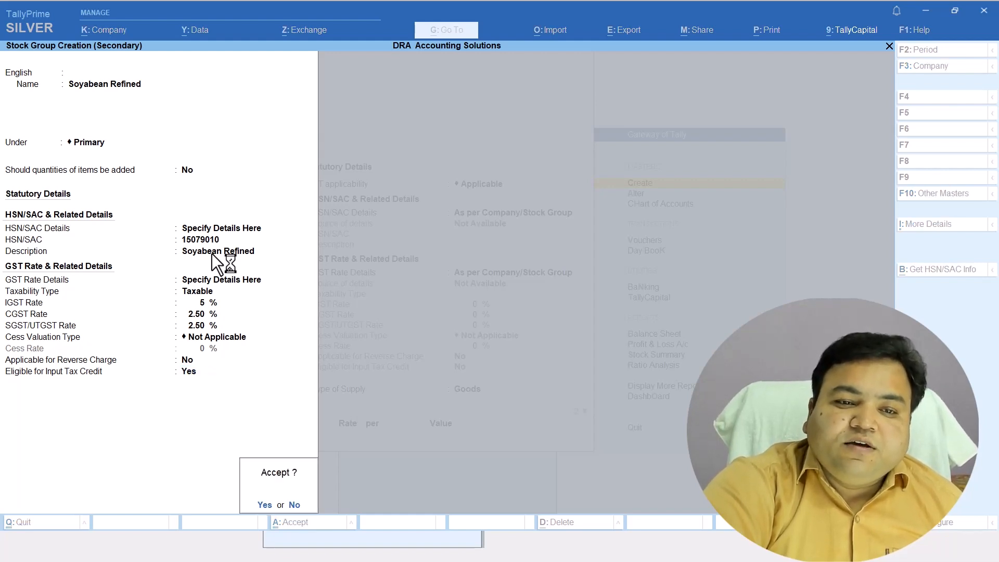
{"action": "key", "text": "Return"}
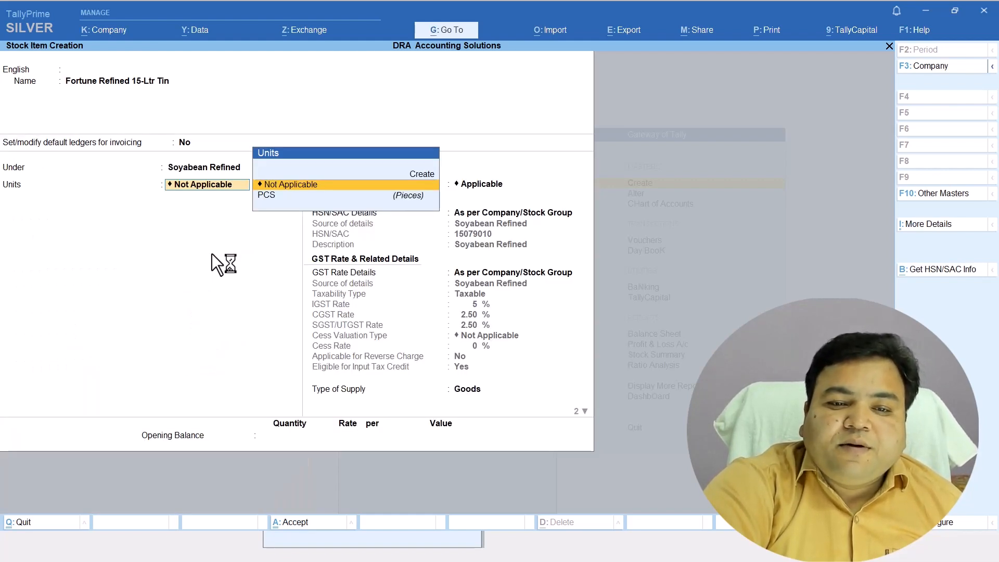
Set the stock item's unit to PCS and review that unit's definition, keeping UQC PCS-PIECES and 1 decimal place.
{"action": "key", "text": "Down"}
{"action": "key", "text": "Return"}
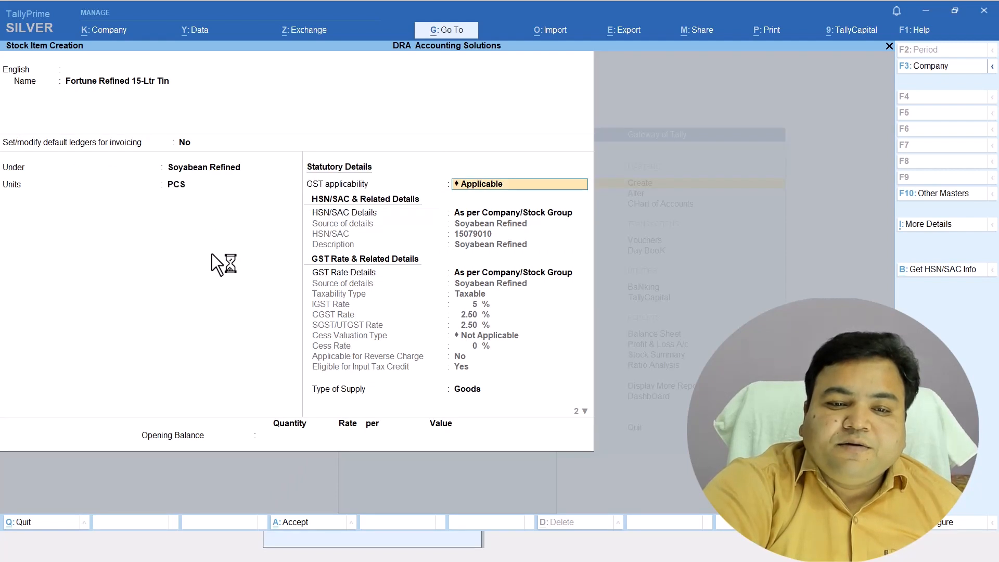
{"action": "key", "text": "BackSpace"}
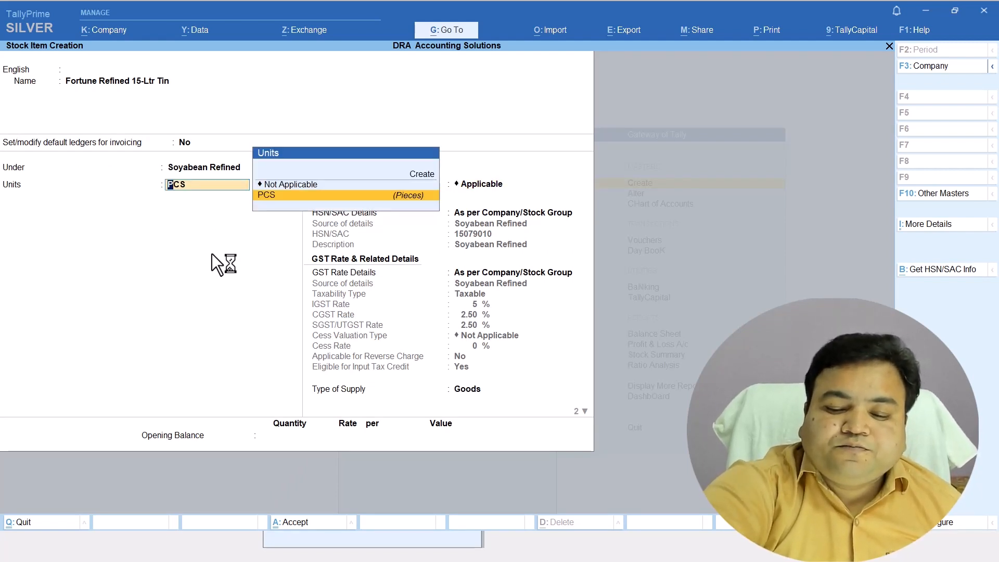
{"action": "key", "text": "ctrl+Return"}
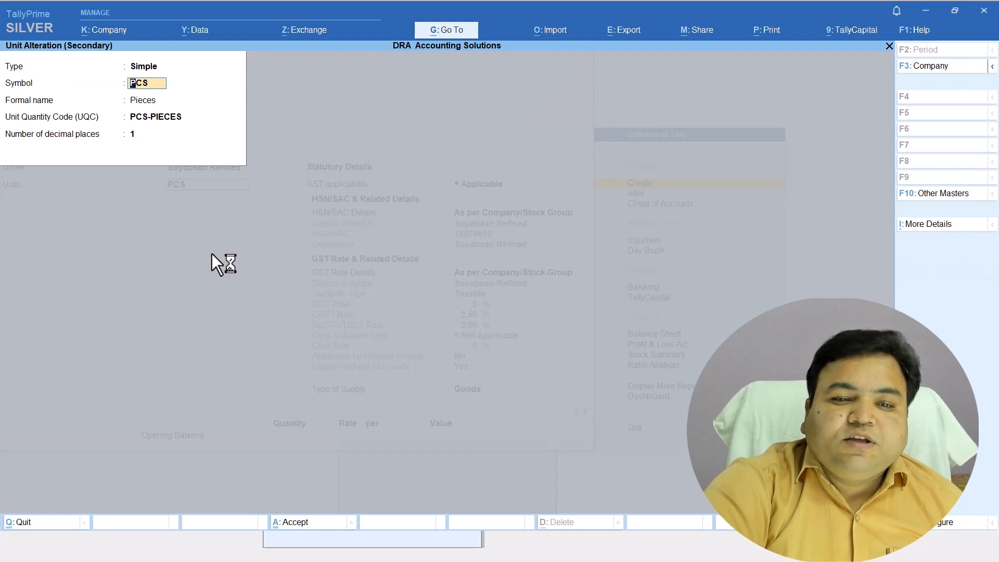
{"action": "key", "text": "Return"}
{"action": "key", "text": "Return"}
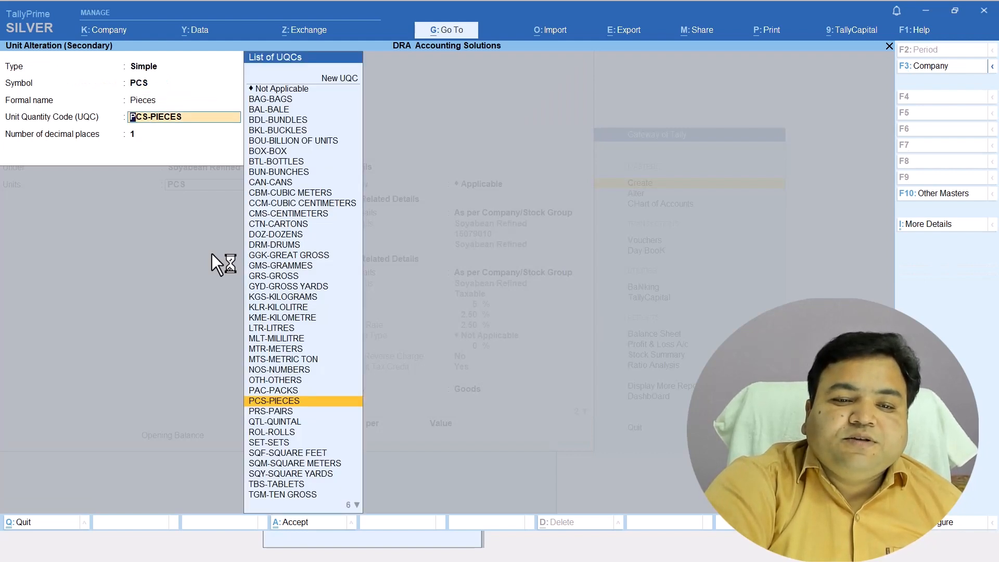
{"action": "key", "text": "Return"}
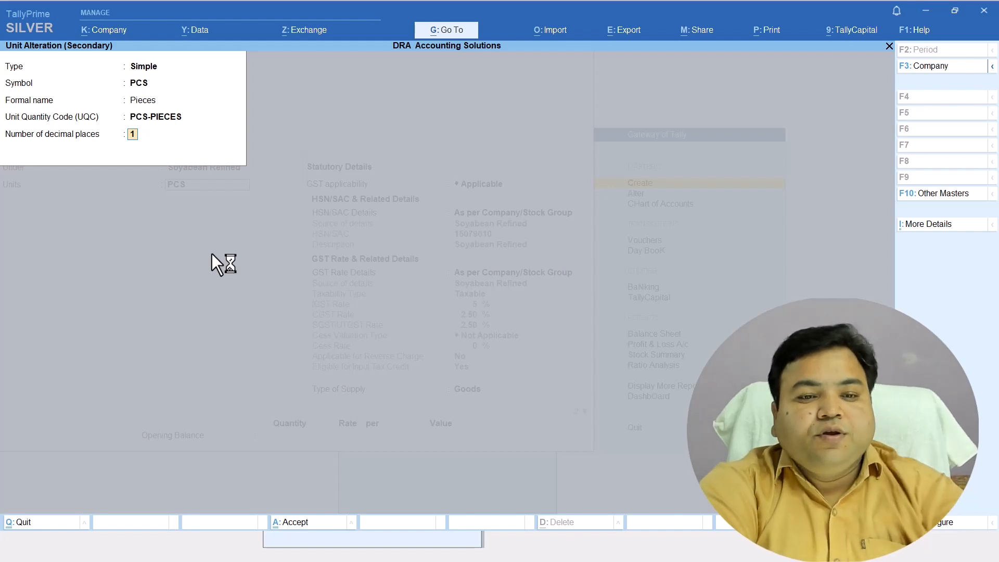
{"action": "key", "text": "Return"}
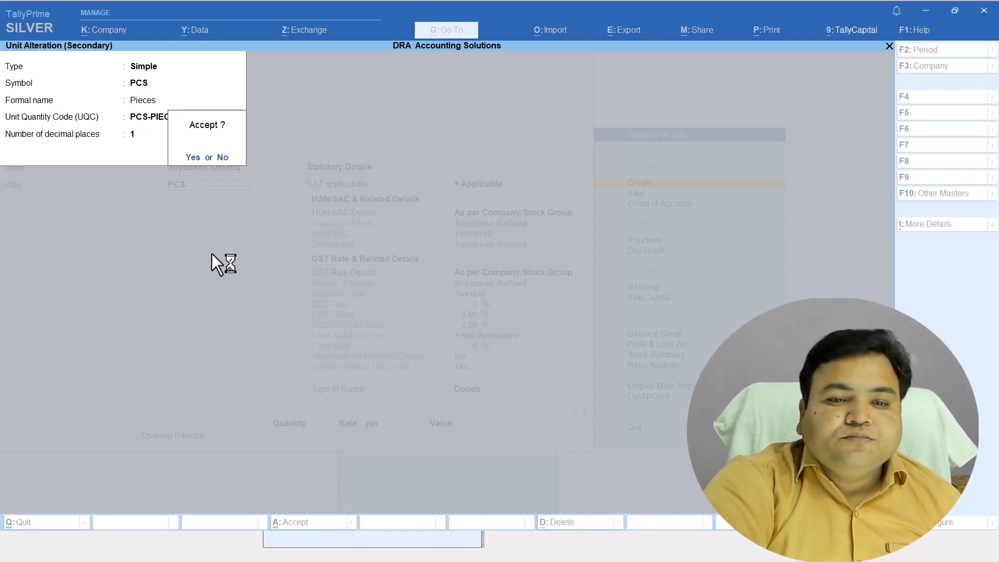
{"action": "key", "text": "Return"}
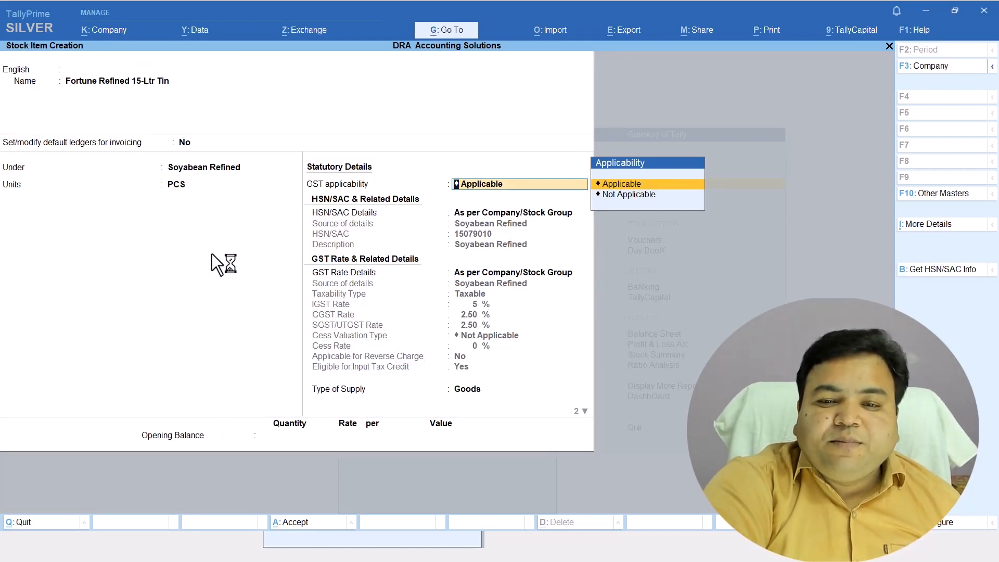
Keep GST applicable with HSN/SAC and GST rate details As per Company/Stock Group, and save the item without an opening balance.
{"action": "key", "text": "Return"}
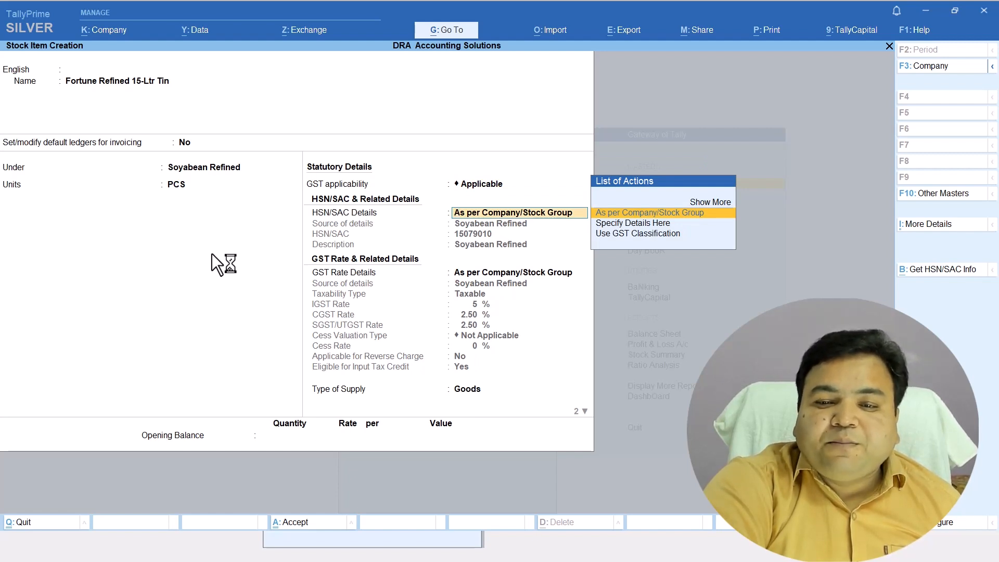
{"action": "key", "text": "Return"}
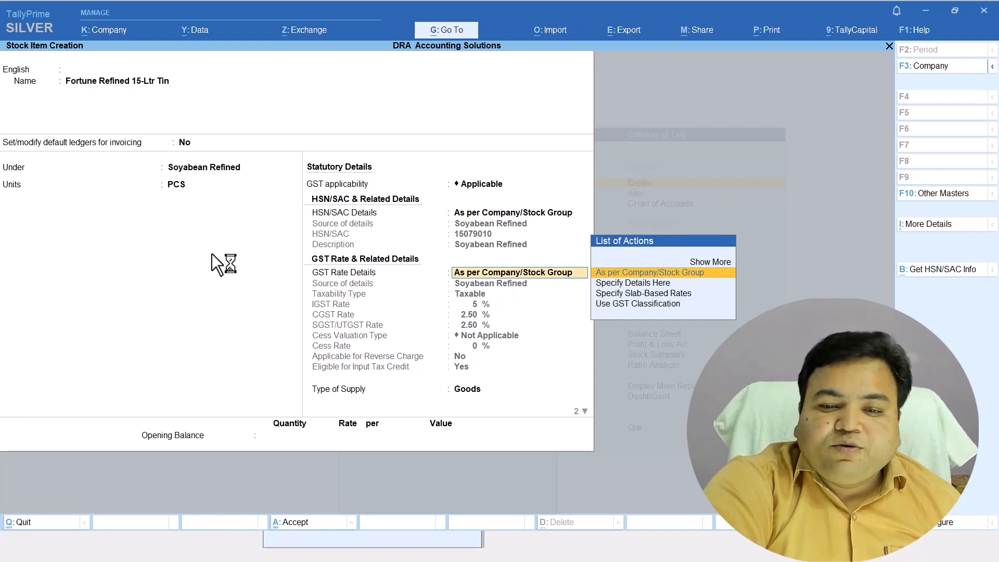
{"action": "key", "text": "Return"}
{"action": "key", "text": "Return"}
{"action": "key", "text": "Return"}
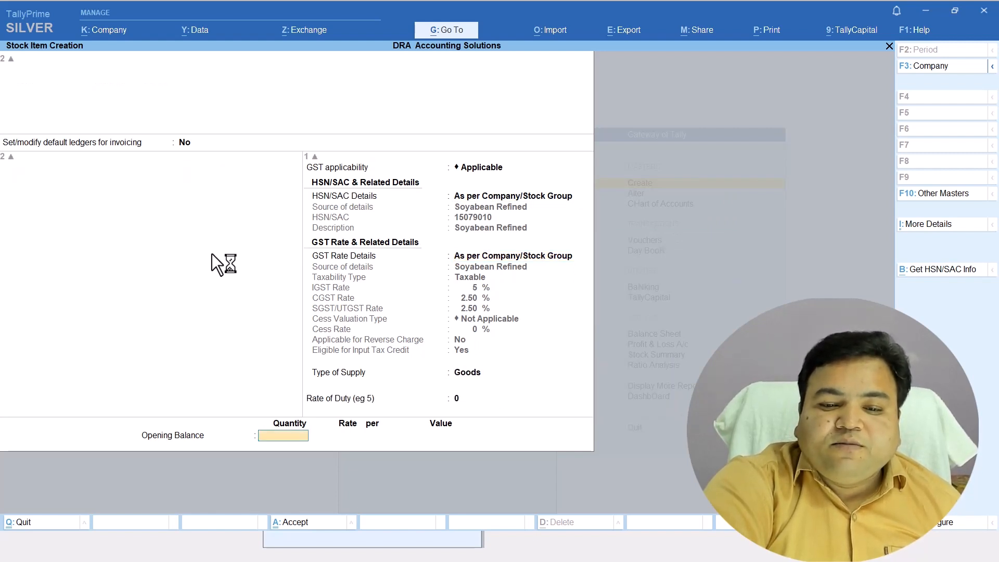
{"action": "key", "text": "Return"}
{"action": "key", "text": "Return"}
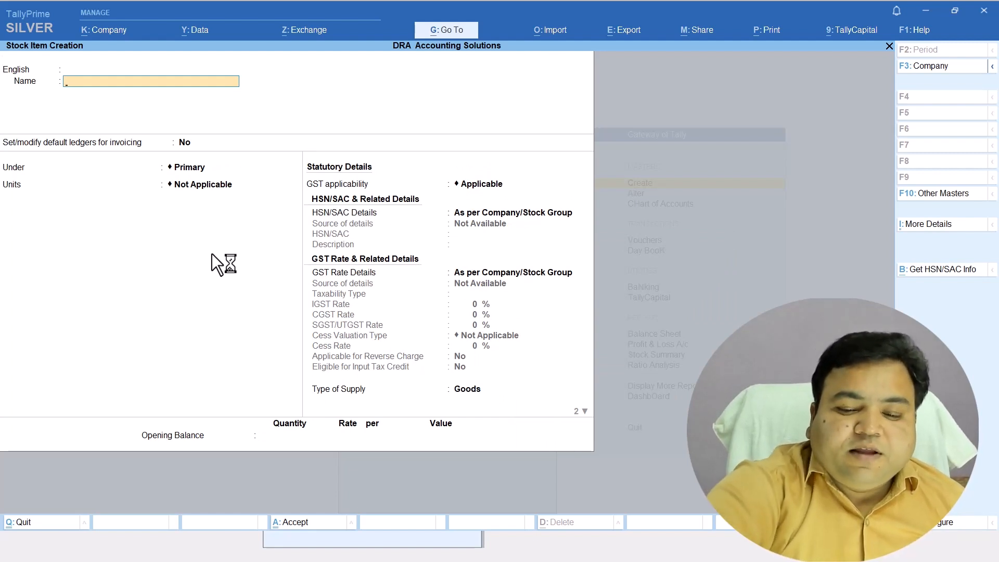
Name the new stock item Nature Fresh 15 Ltr and leave the default ledgers for invoicing option set to No.
{"action": "type", "text": "Nar"}
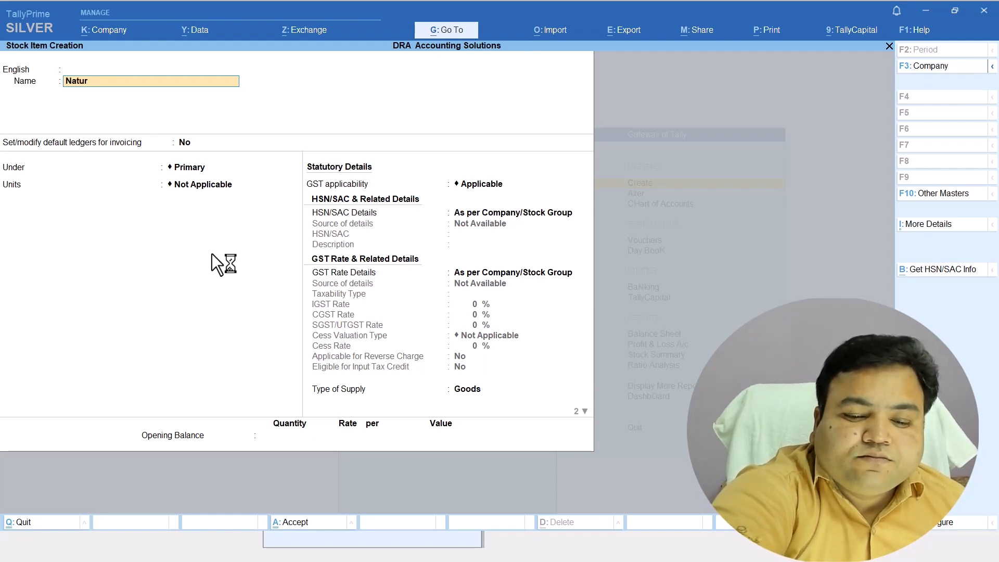
{"action": "type", "text": "resh "}
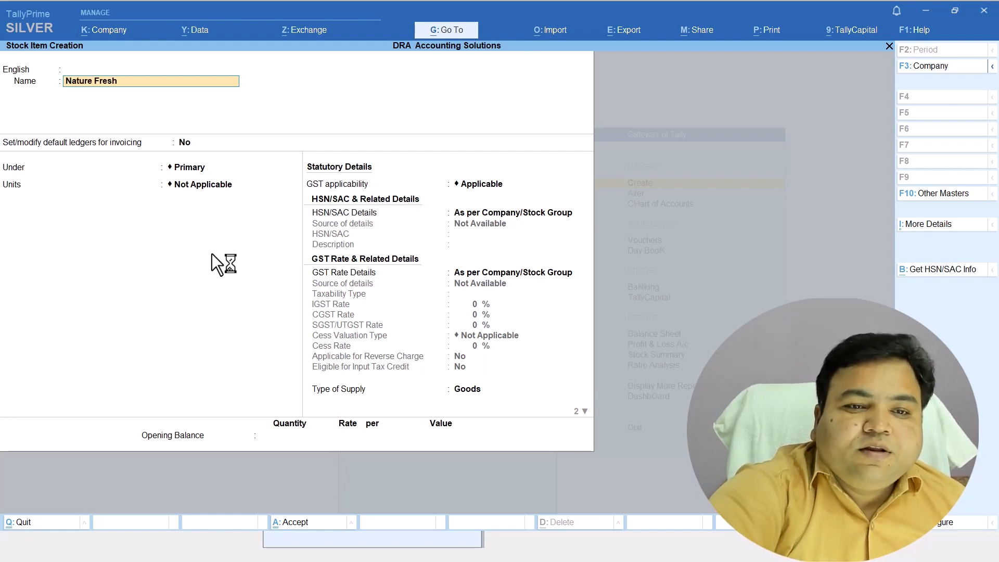
{"action": "type", "text": "15 L"}
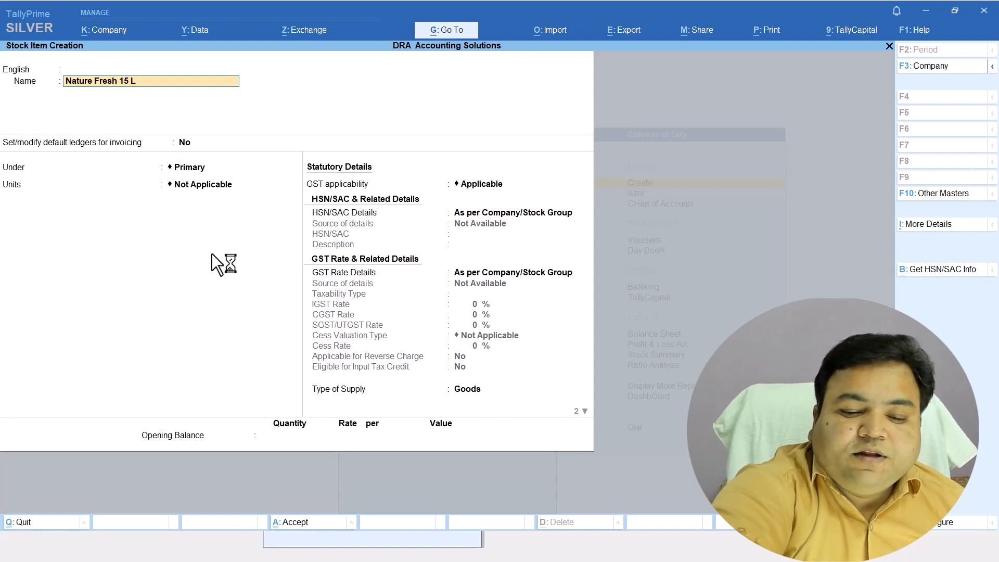
{"action": "type", "text": "tr"}
{"action": "key", "text": "Return"}
{"action": "key", "text": "Return"}
{"action": "key", "text": "Return"}
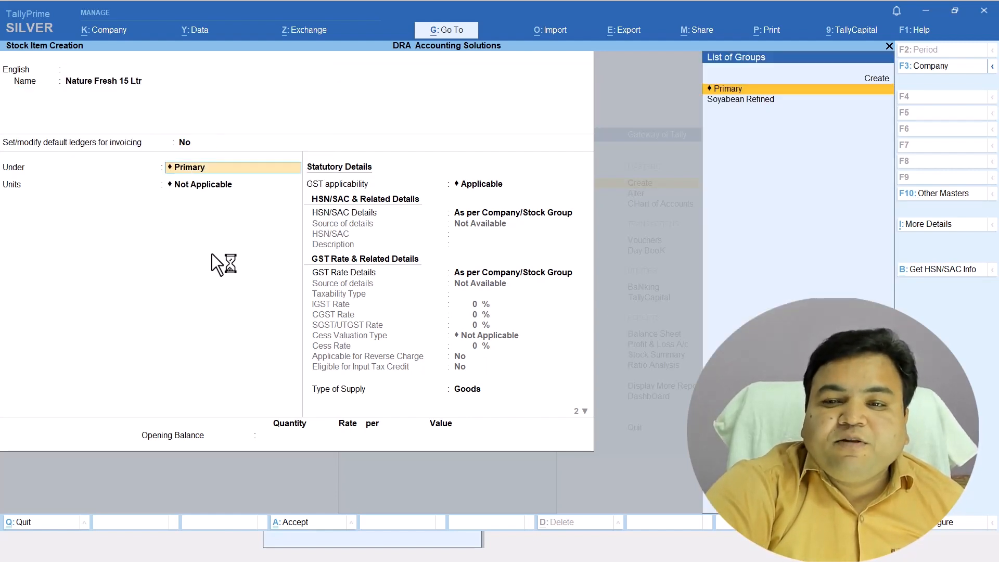
Place the item under the Soyabean Refined group with PCS as its unit, and save it.
{"action": "key", "text": "Down"}
{"action": "key", "text": "Return"}
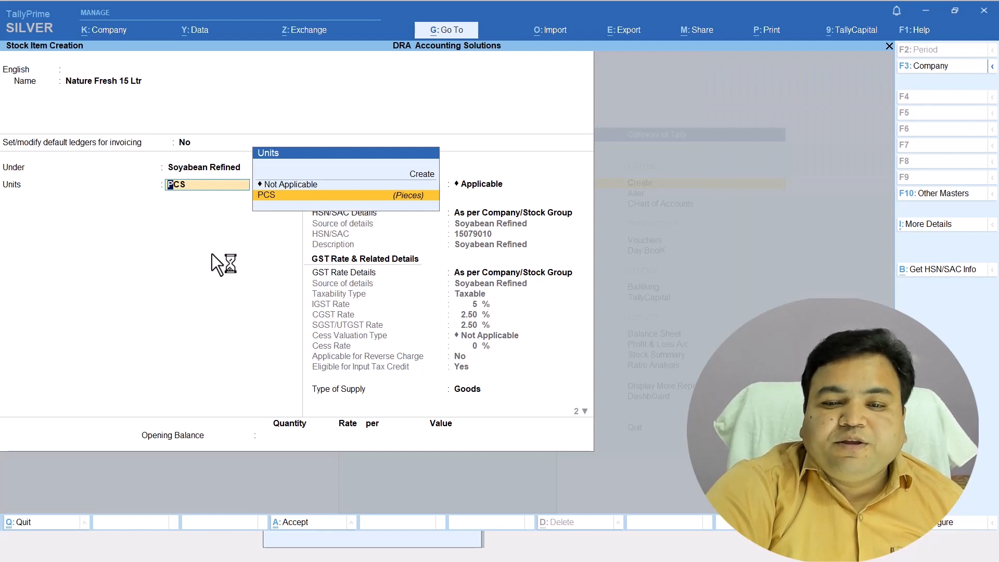
{"action": "key", "text": "Return"}
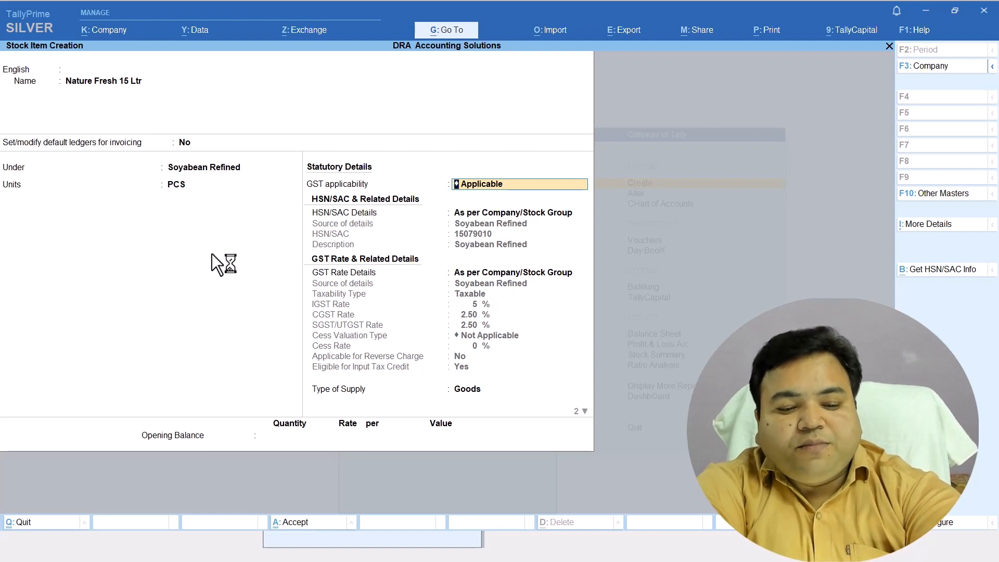
{"action": "key", "text": "ctrl+a"}
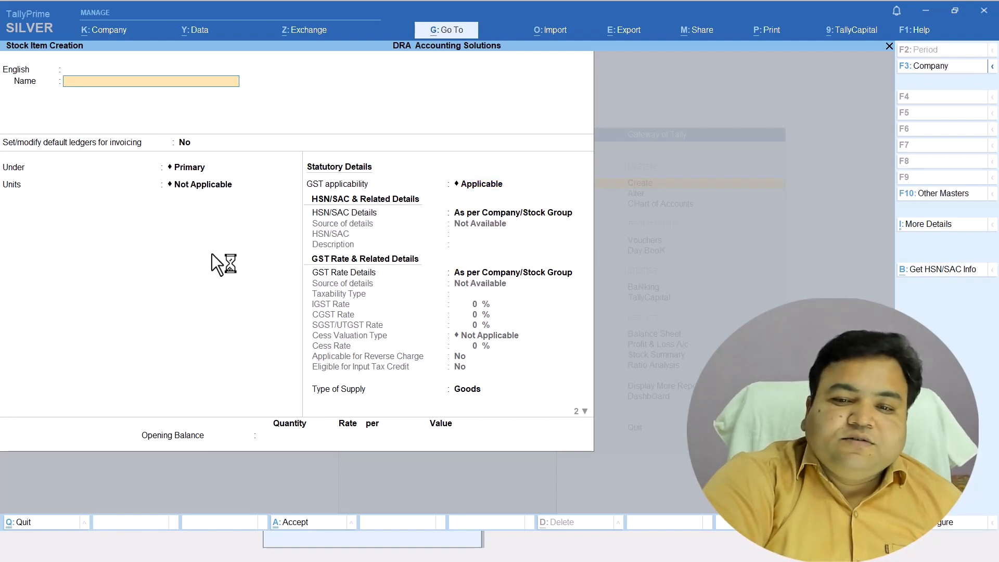